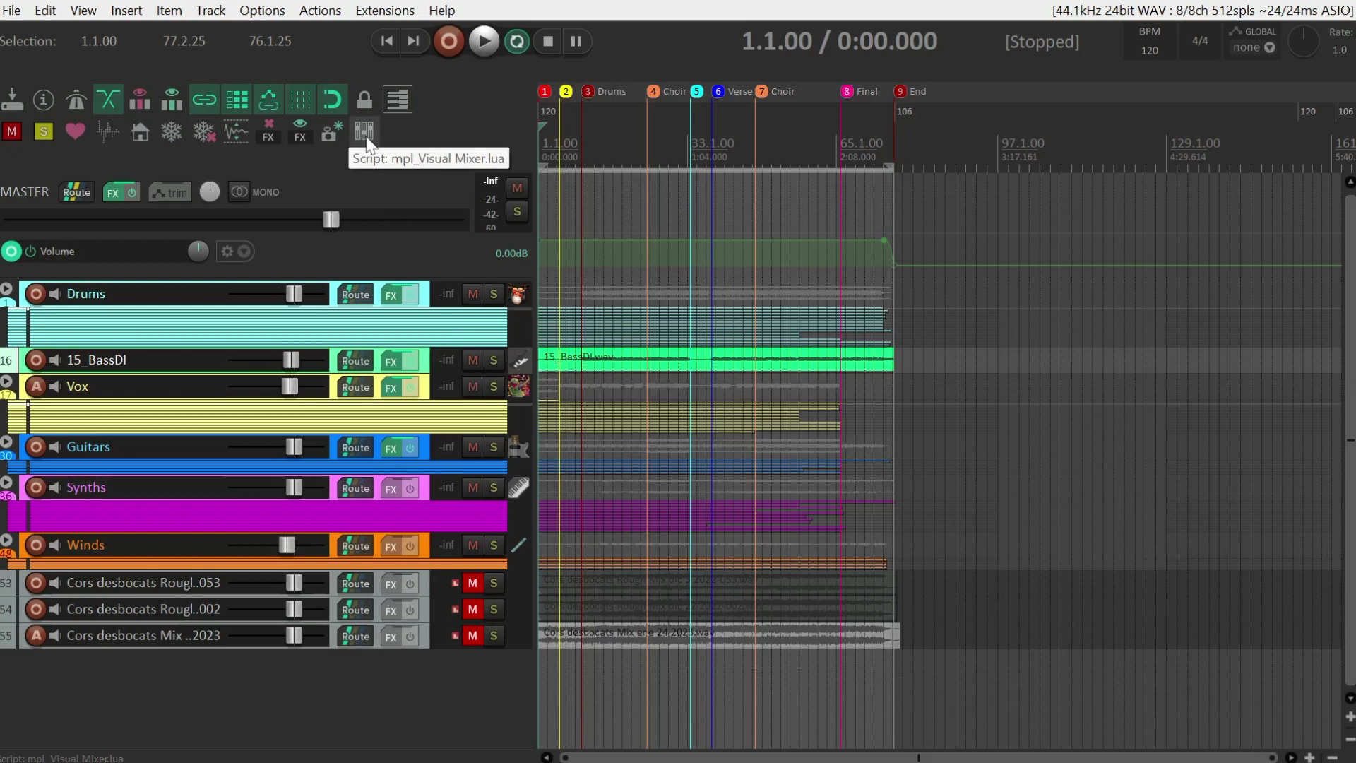
Step: Open the main toolbar's customization, look at its action list and the Visual Mixer script entry, and close it without changes
right_click(411, 132)
left_click(483, 229)
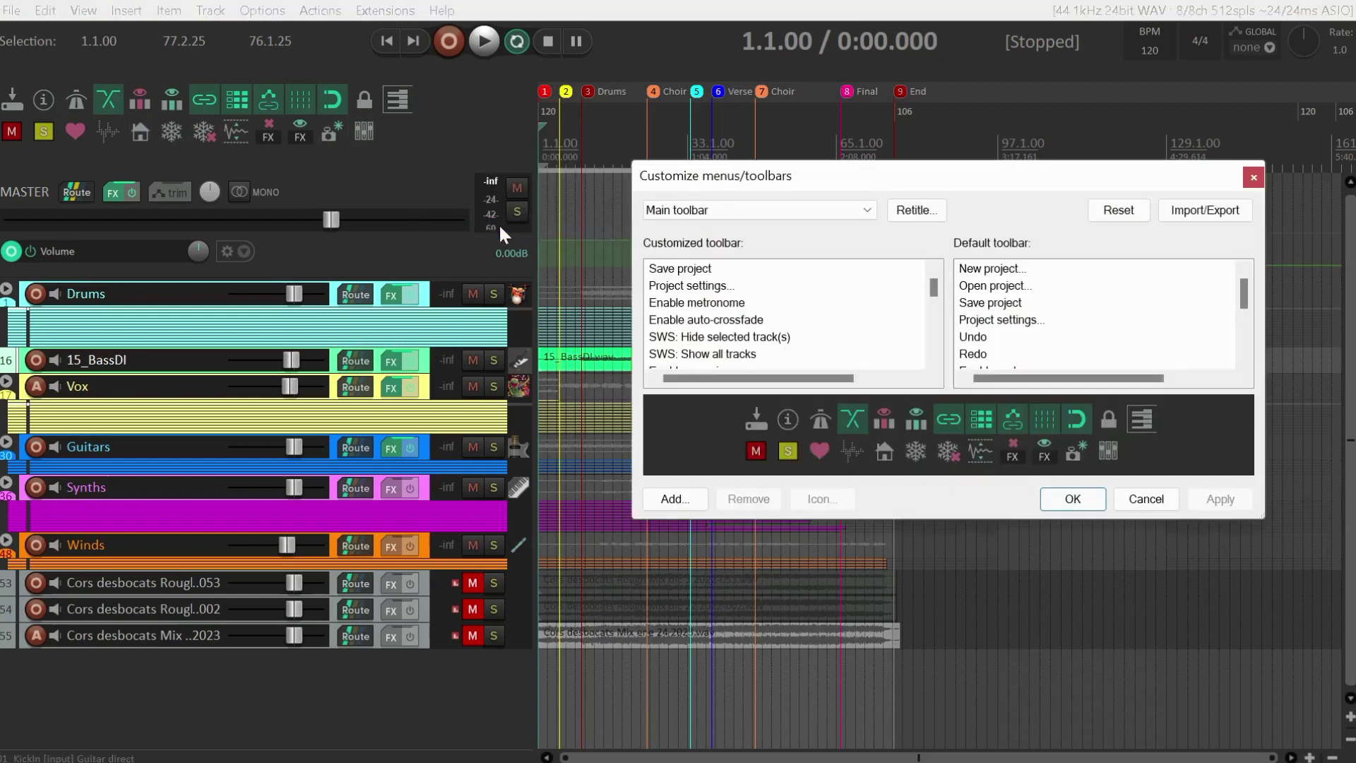
left_click(684, 503)
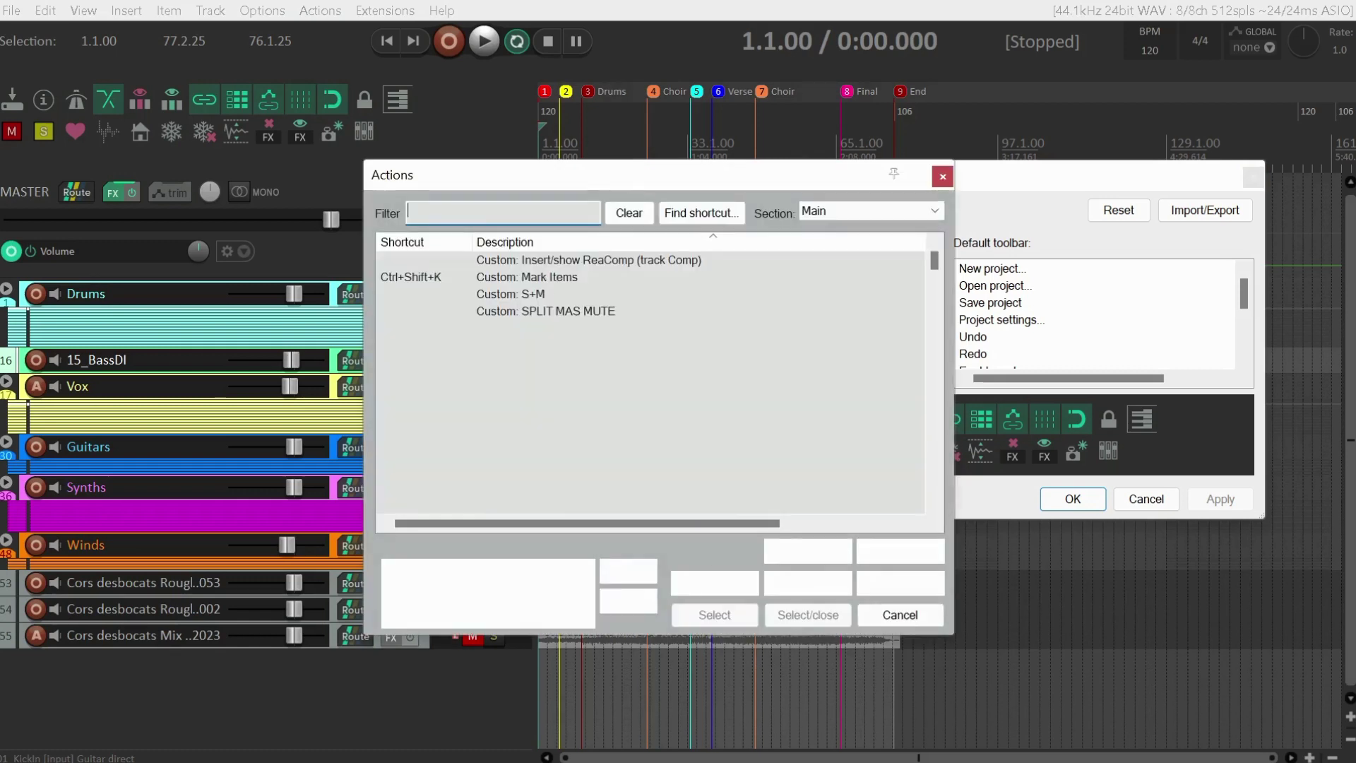
left_click(942, 176)
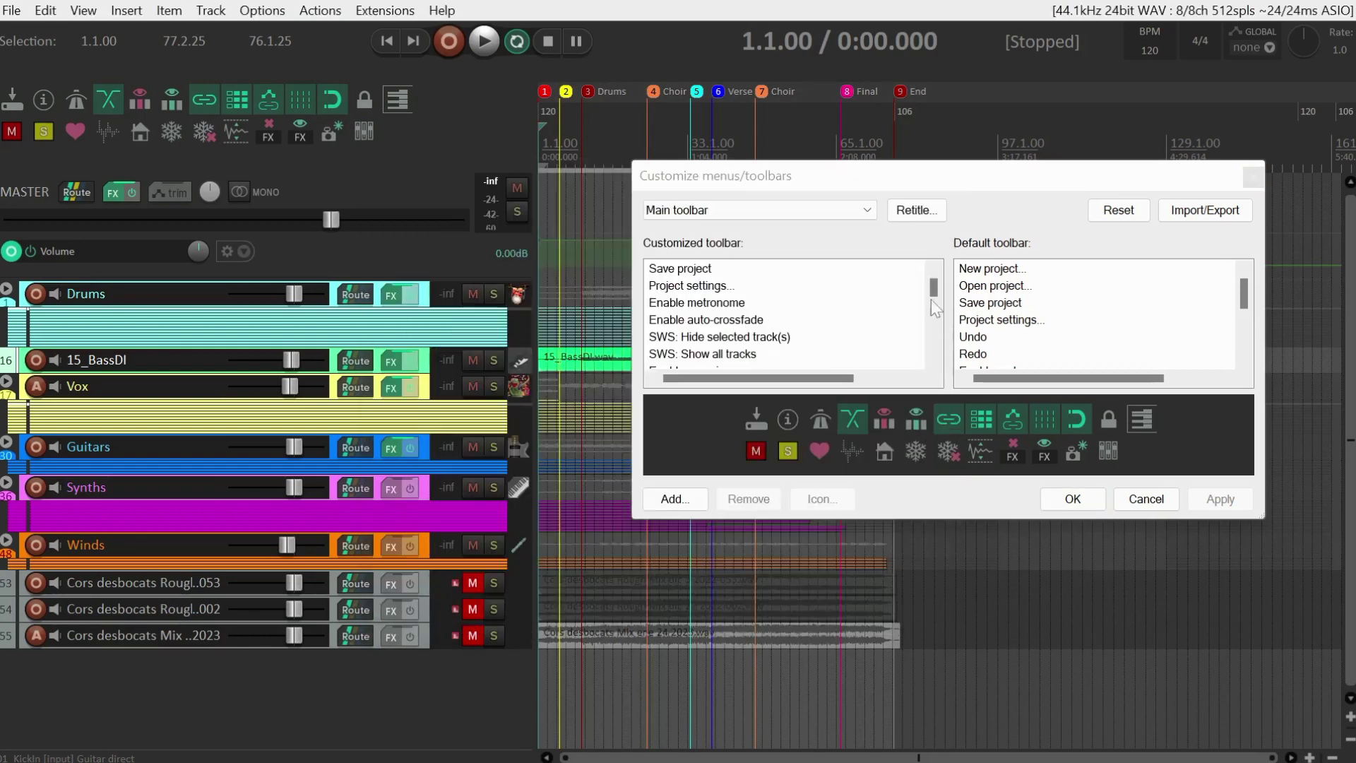
left_click(1108, 449)
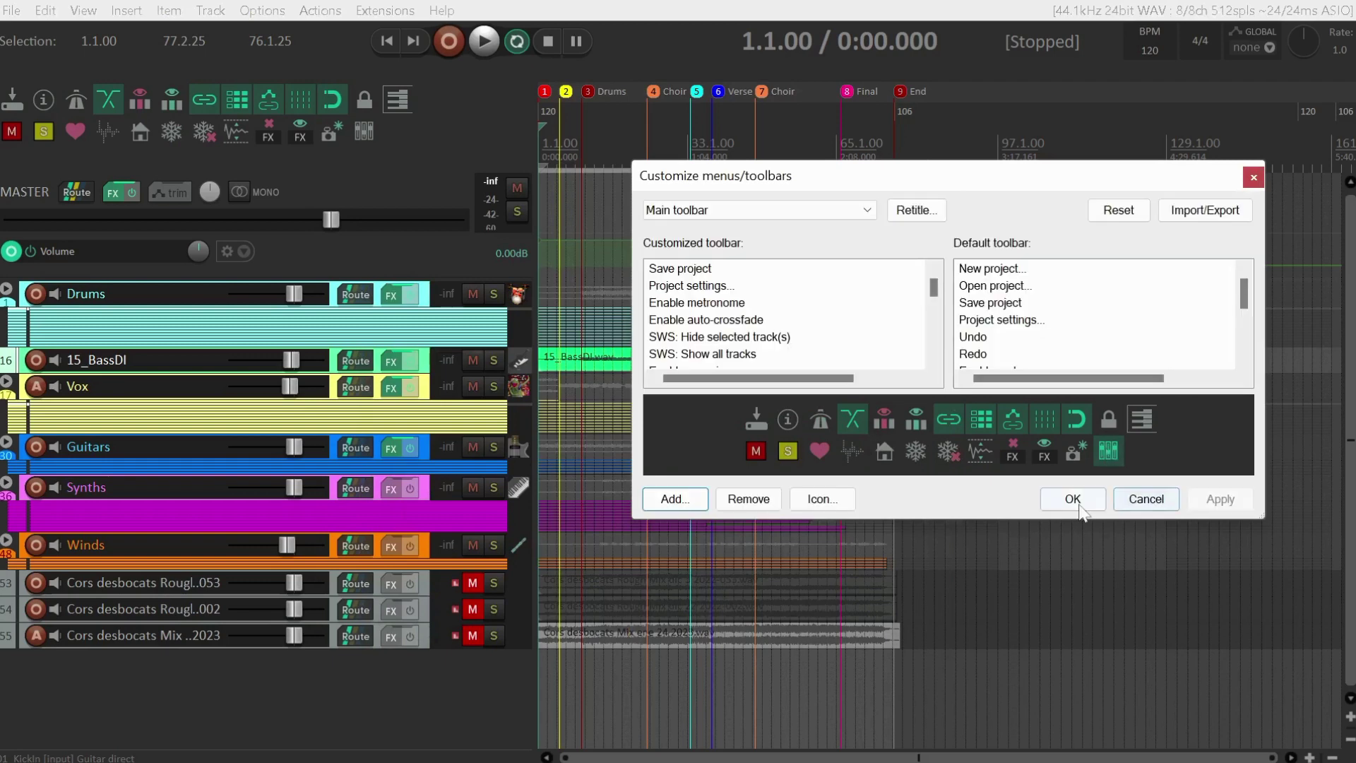
left_click(1077, 501)
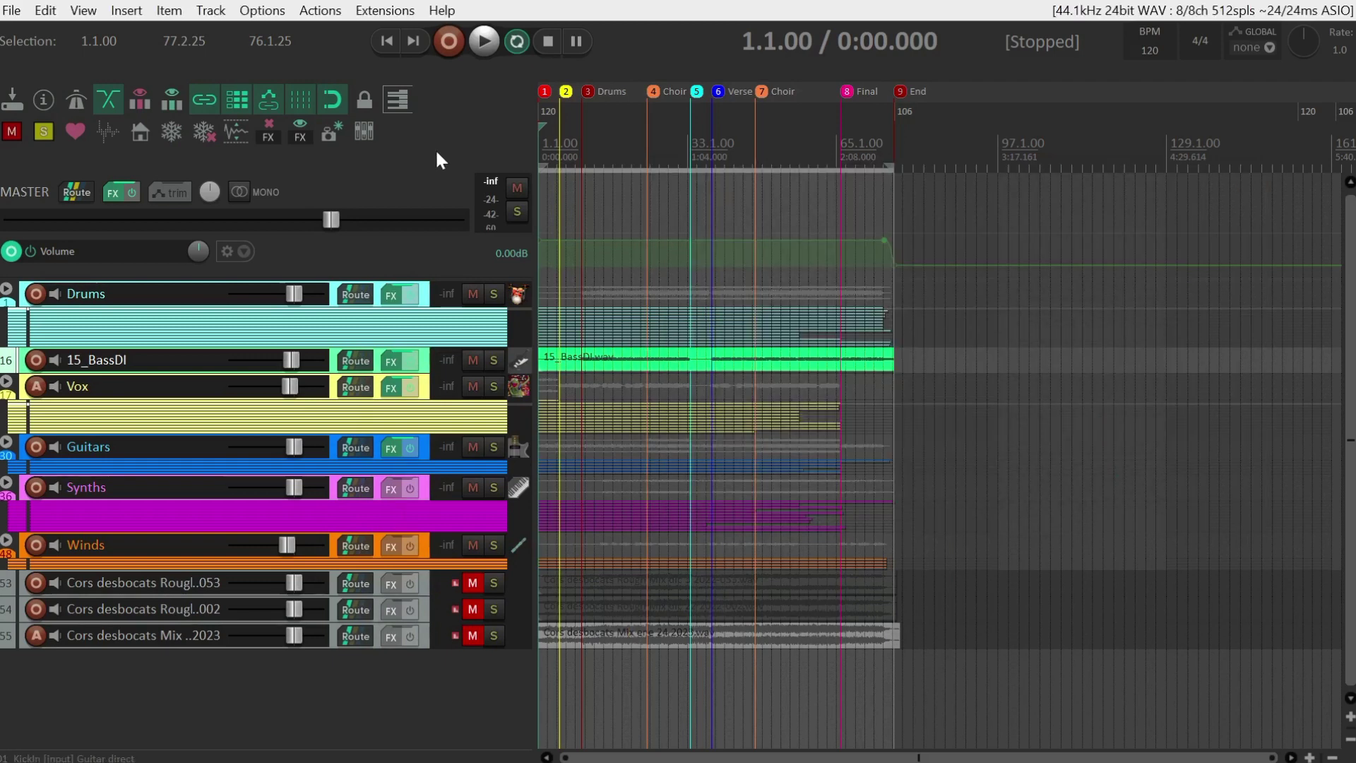
Step: Hide the three muted "Cors desbocats" reference mix tracks, numbered 53 to 55
left_click(3, 590)
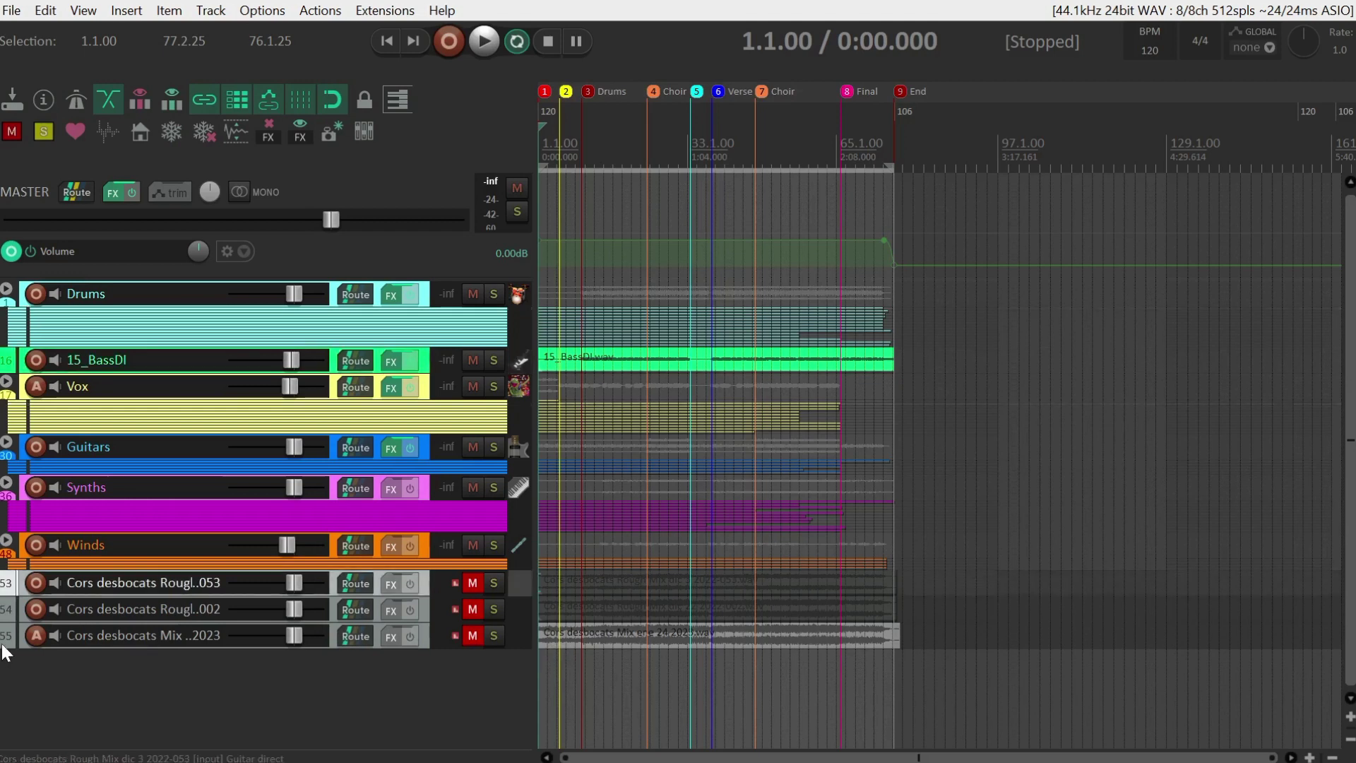
left_click(4, 646)
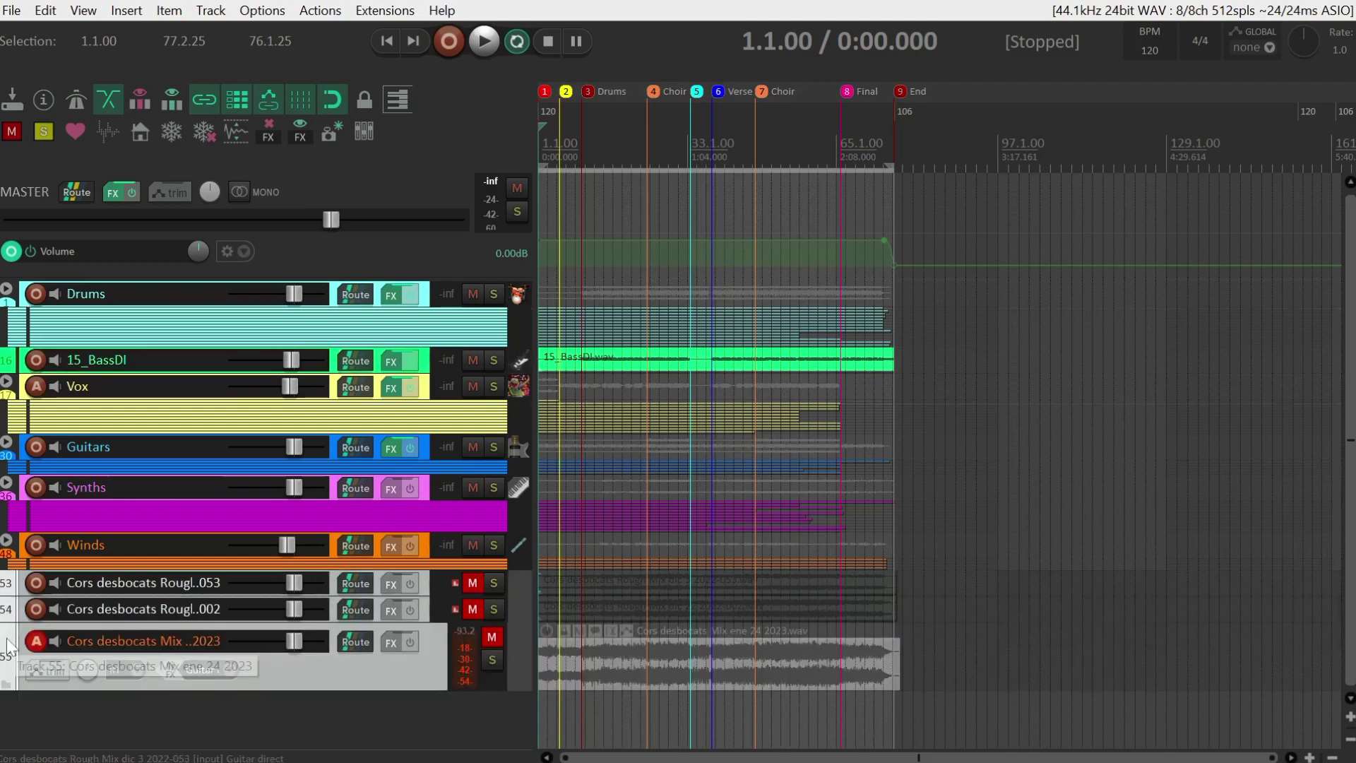
left_click(138, 130)
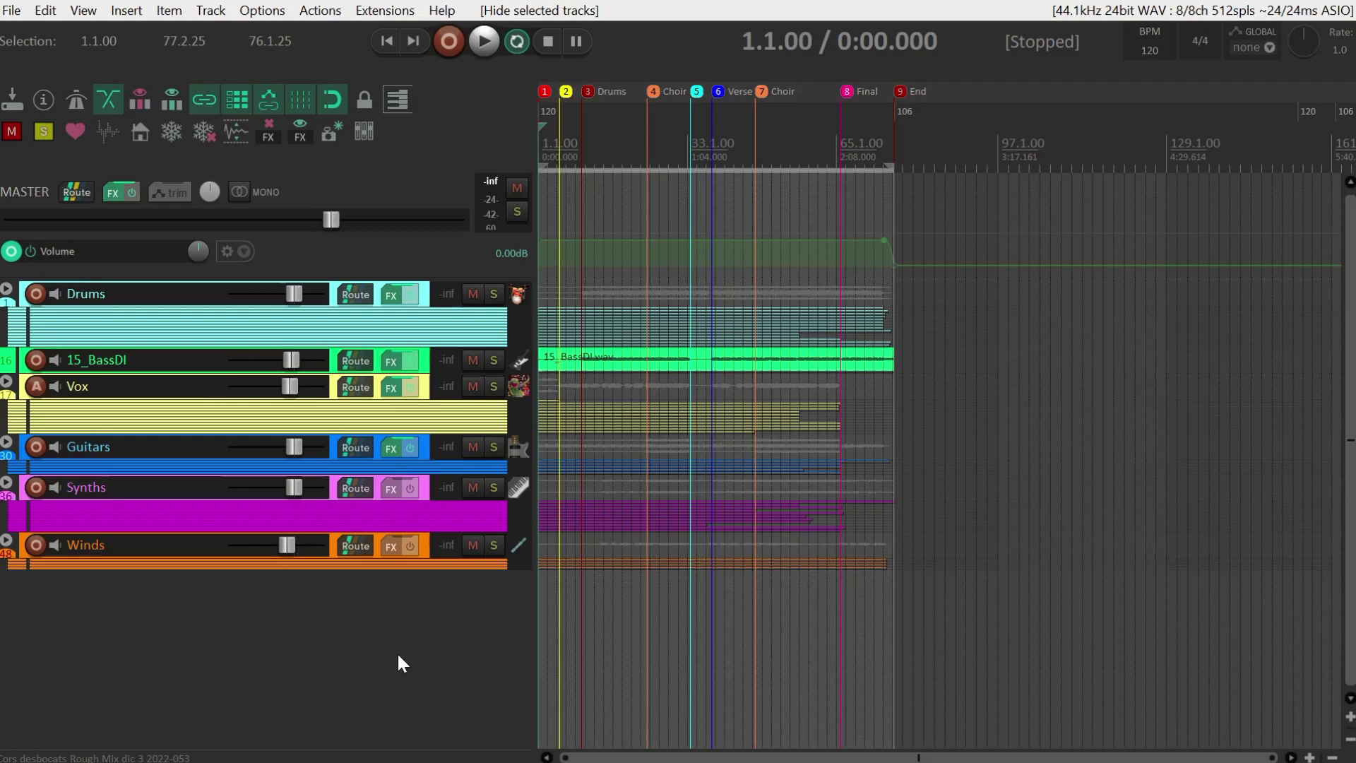
Step: Show the mixer and select every track from 35_Trombone2 back to the Drums folder
key("ctrl+m")
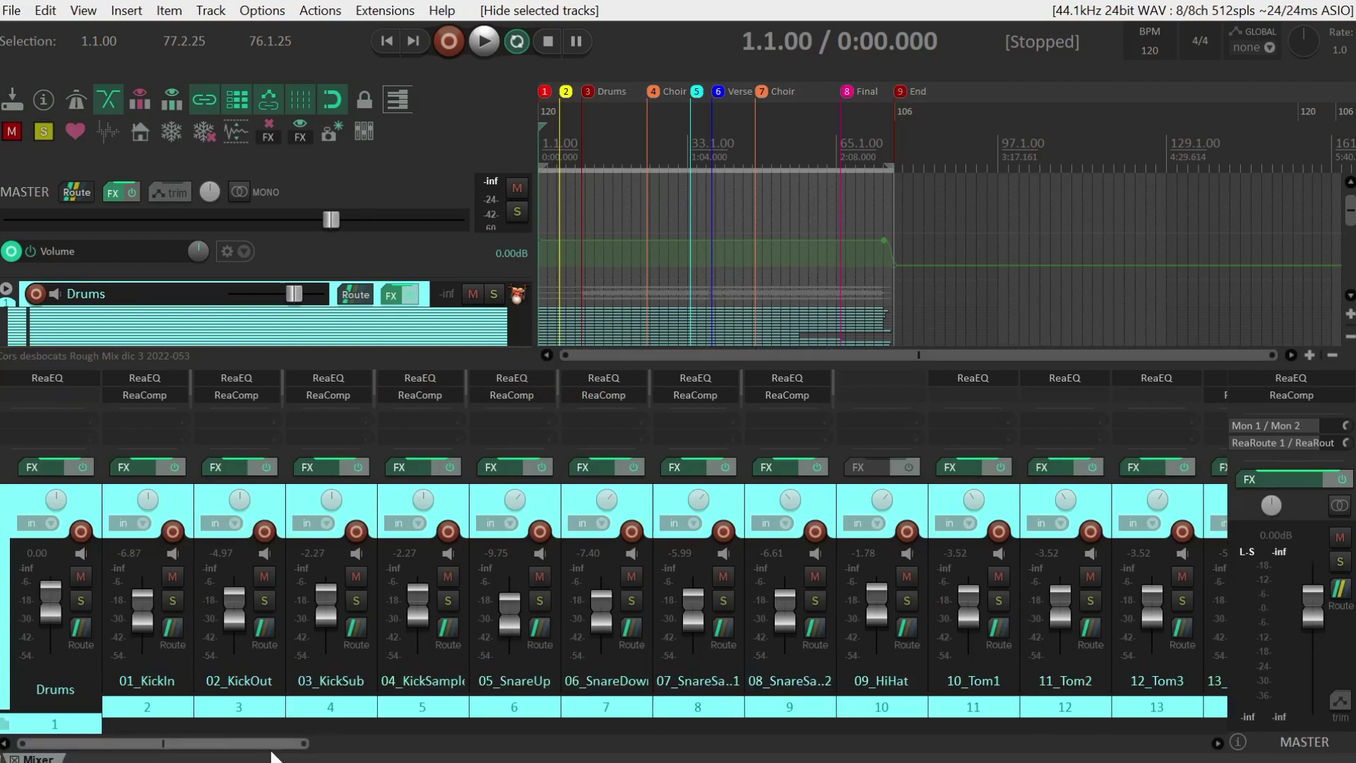
left_click_drag(272, 755, 1169, 749)
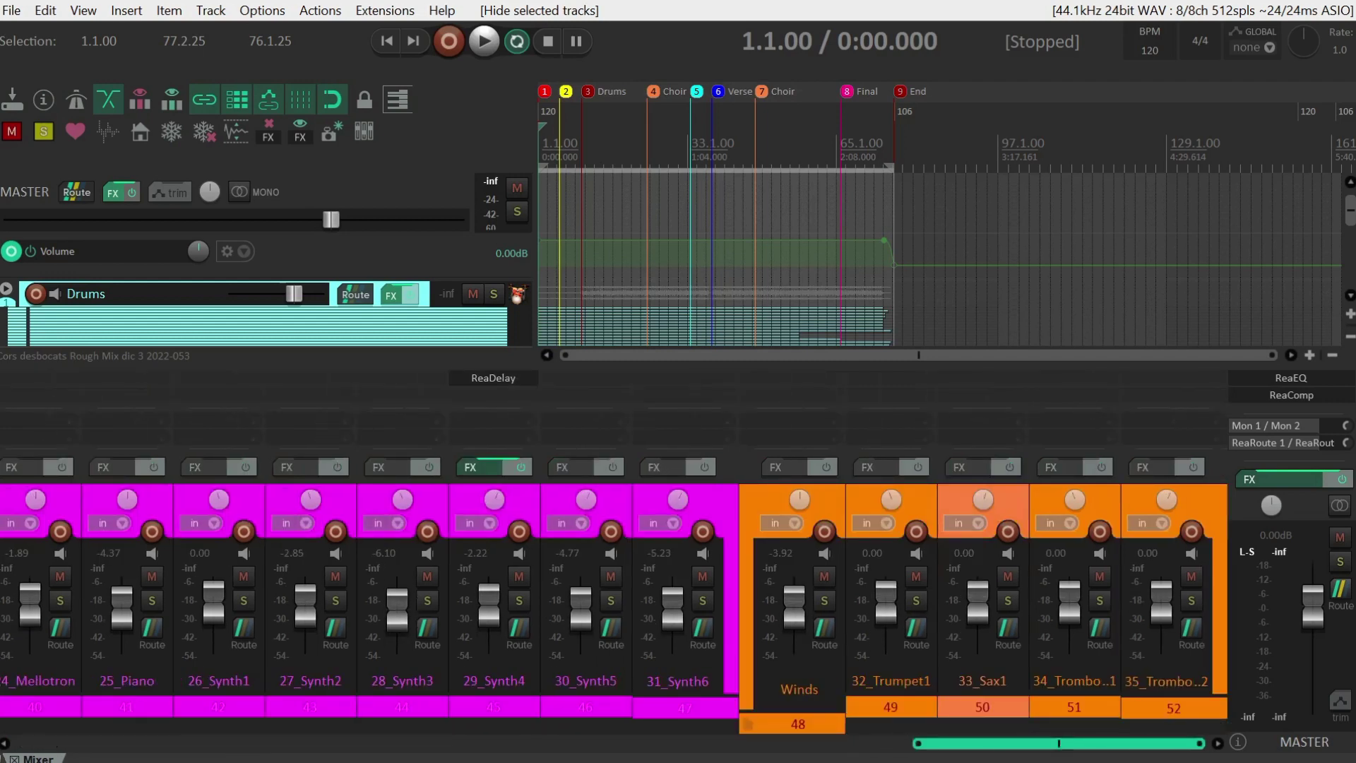
left_click(1169, 710)
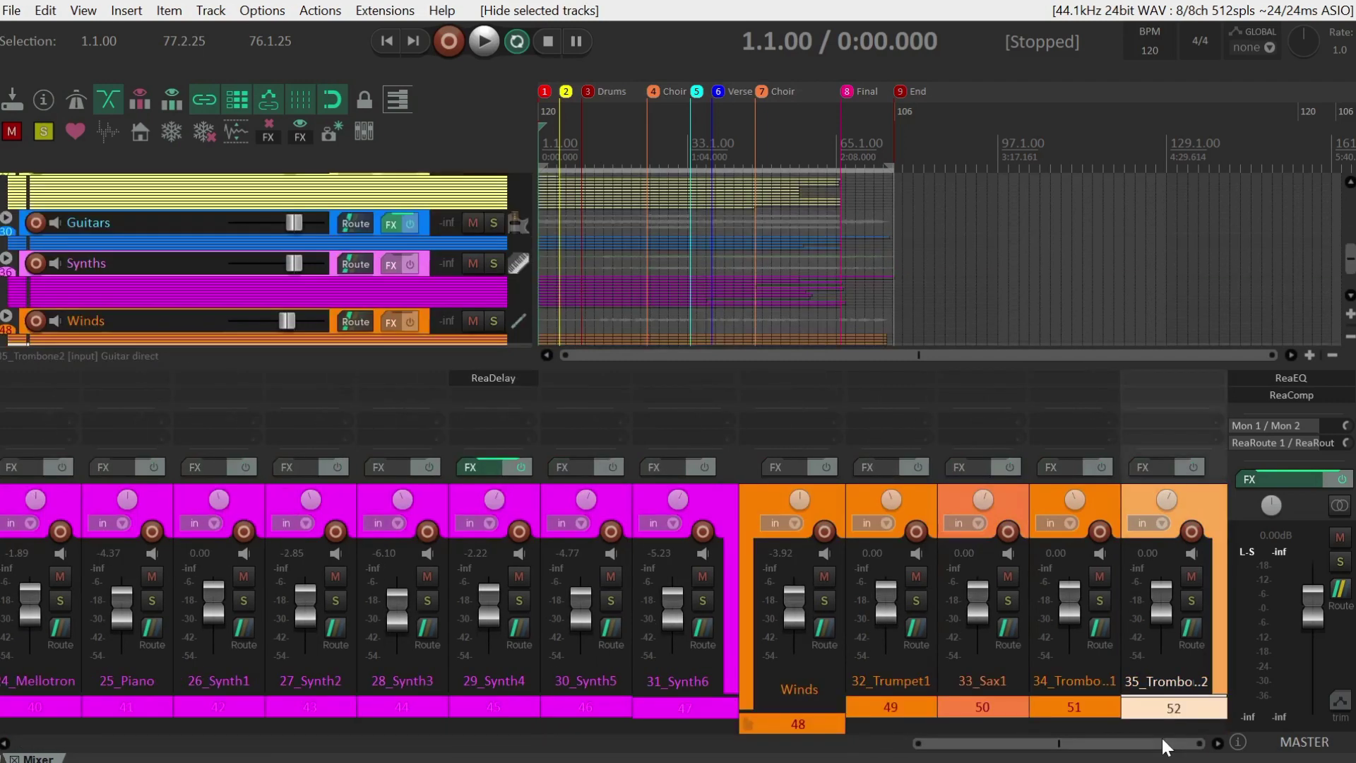
left_click_drag(1163, 741, 401, 739)
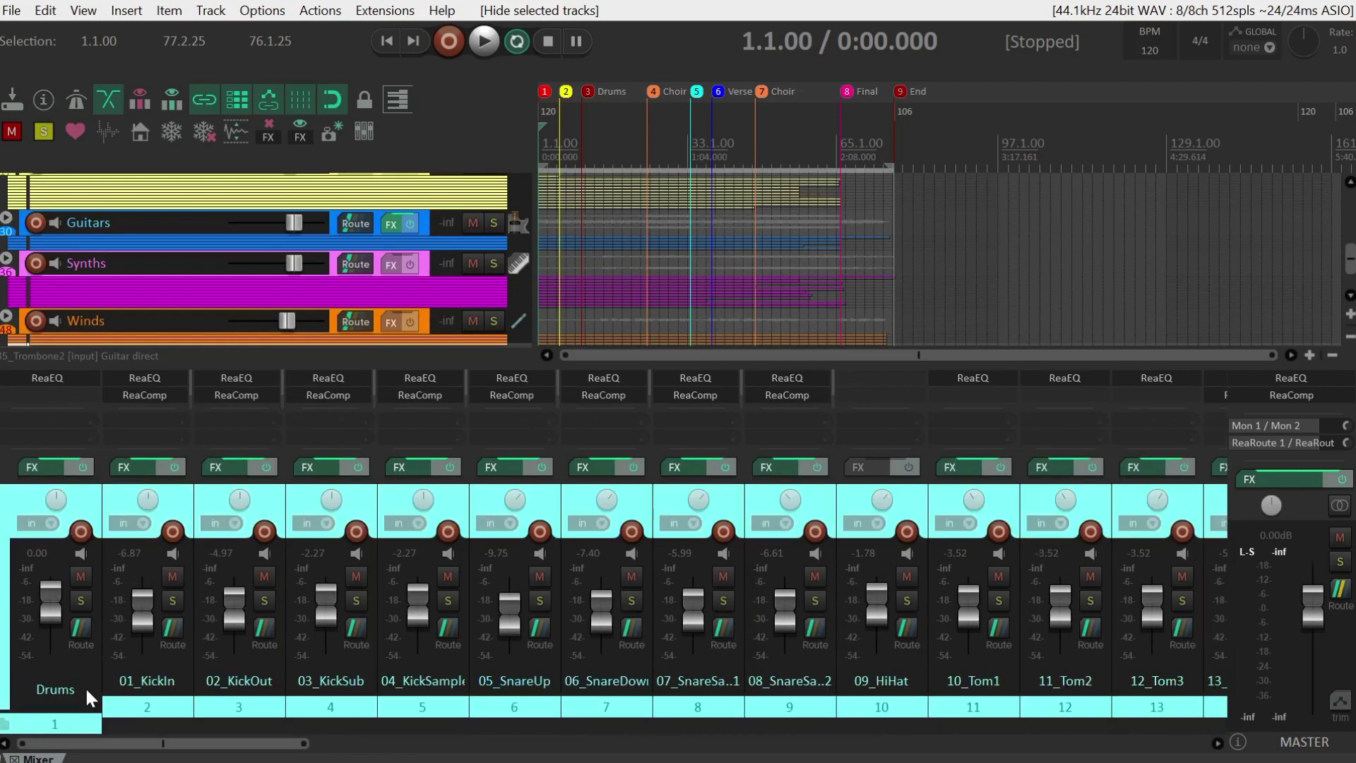
left_click(85, 685)
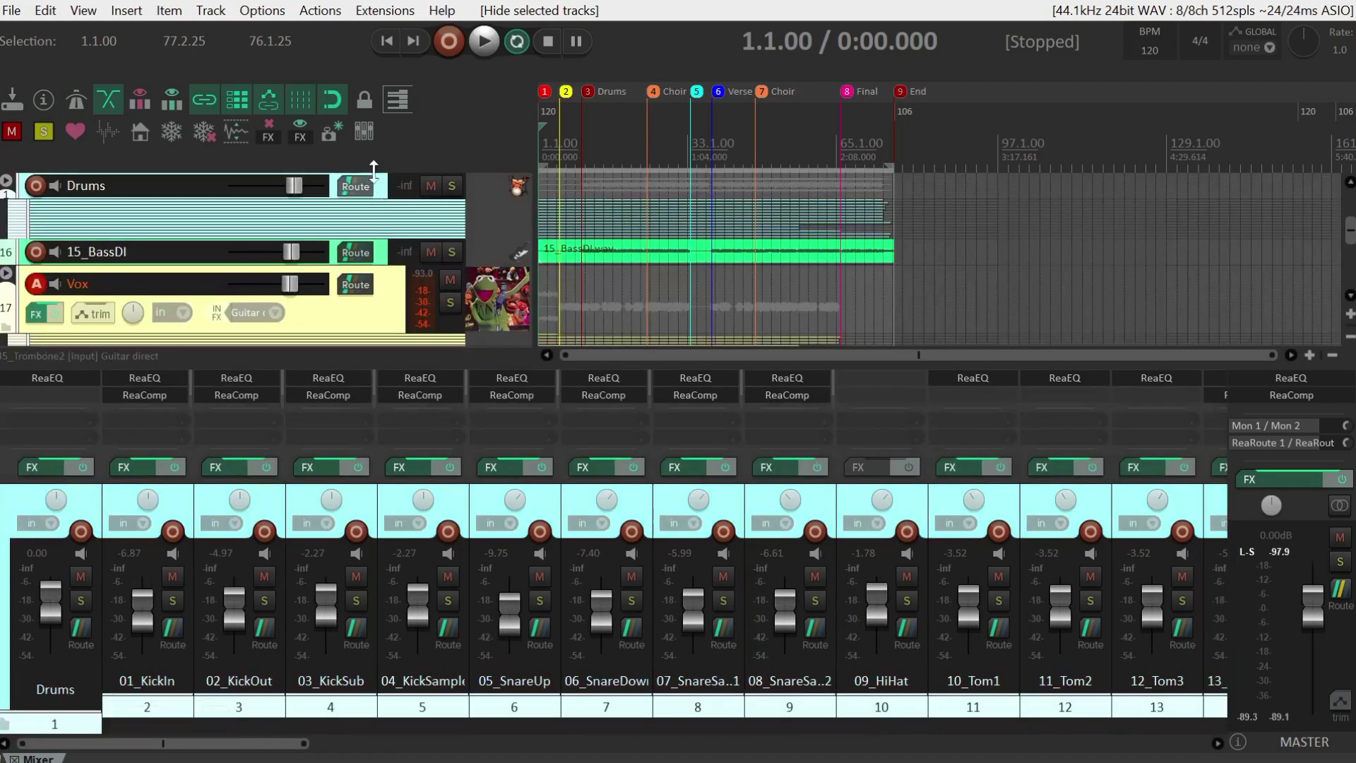
Step: View all selected tracks in the mpl_Visual Mixer script, enlarge its window vertically, and close it
left_click(373, 129)
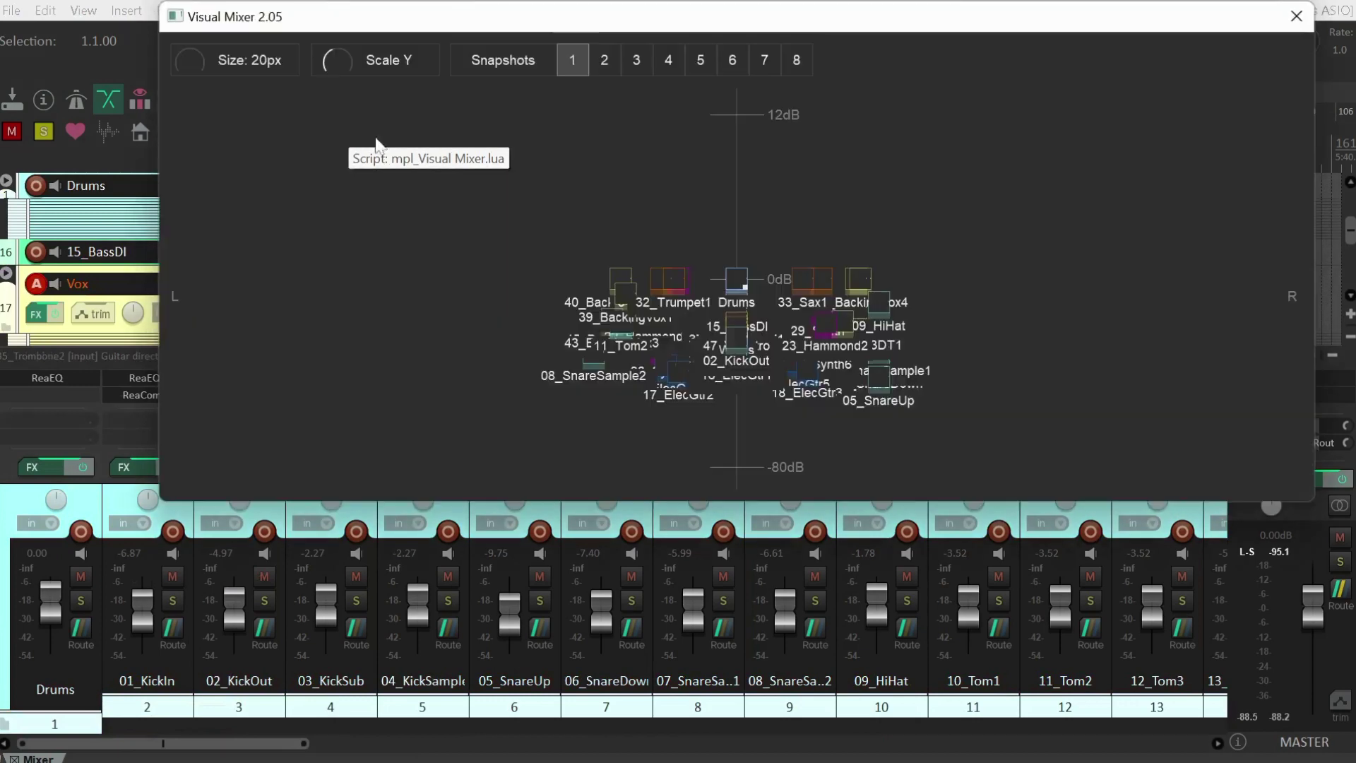
left_click_drag(847, 504, 872, 736)
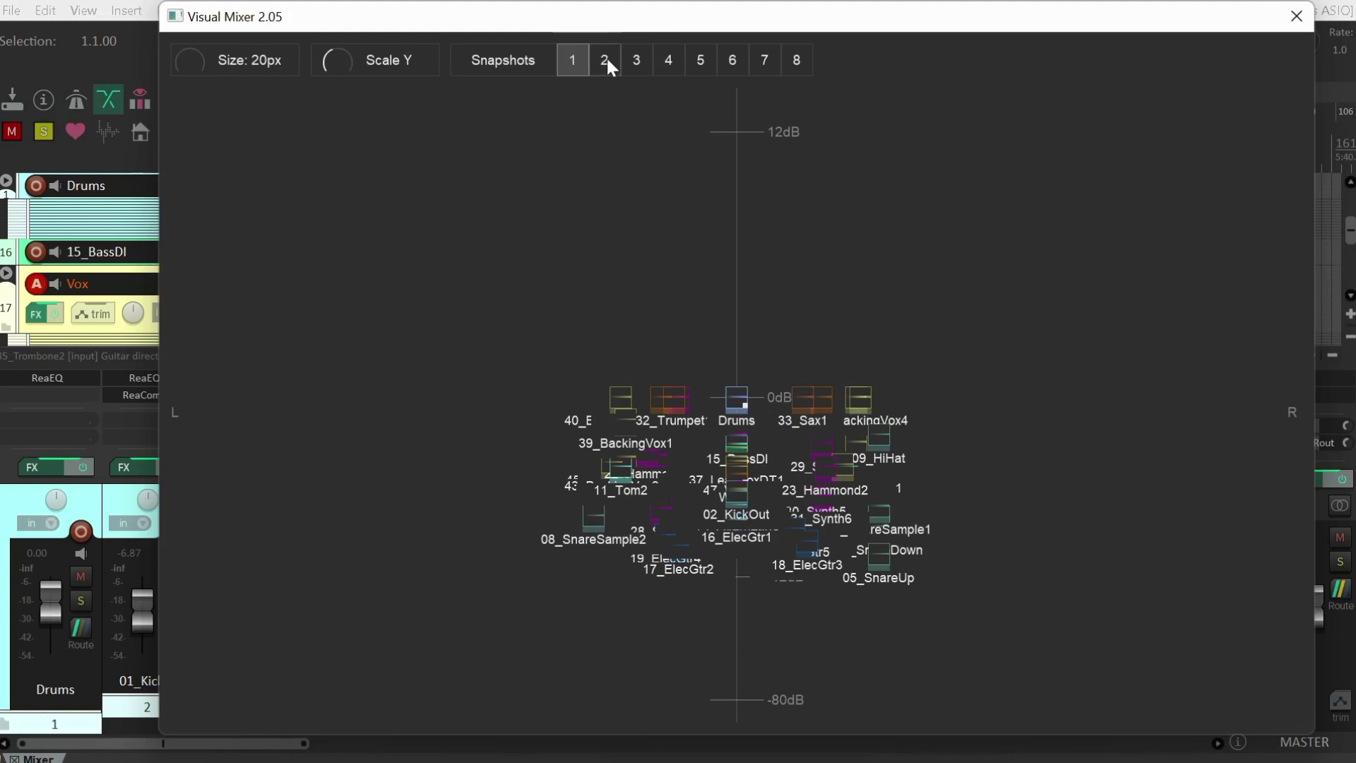
left_click(1295, 18)
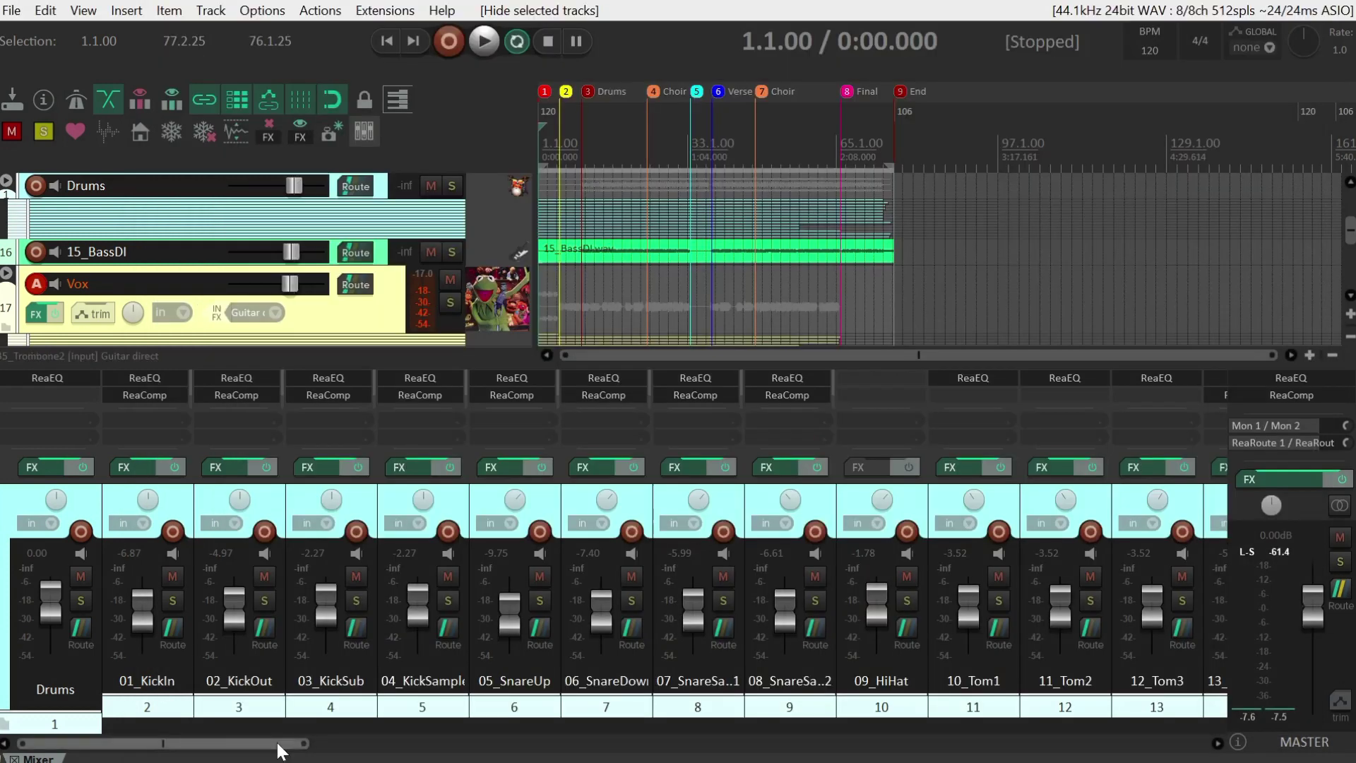
Step: Select the 01_KickIn, 15_BassDI and 36_LeadVox tracks together and solo them
left_click(173, 705)
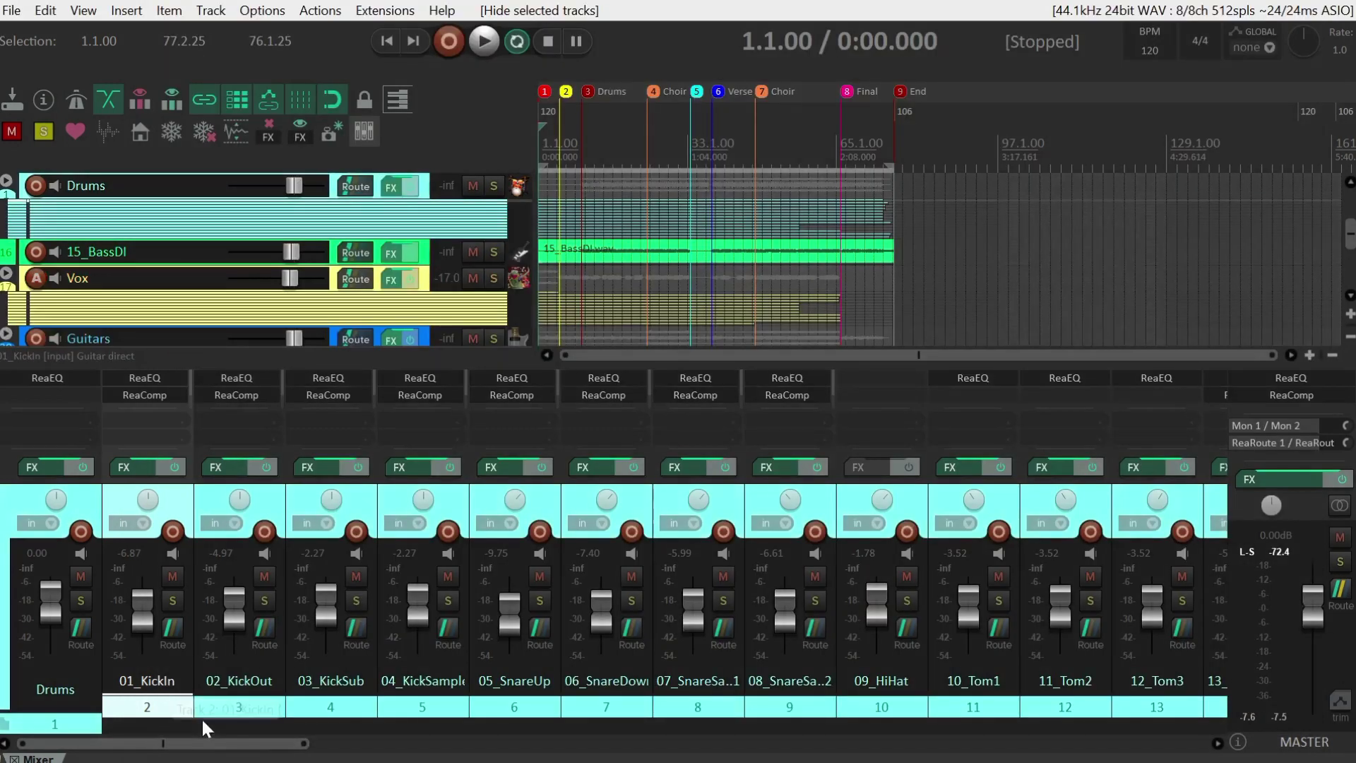
mouse_move(247, 743)
left_mouse_down()
mouse_move(390, 747)
mouse_move(237, 758)
left_mouse_up()
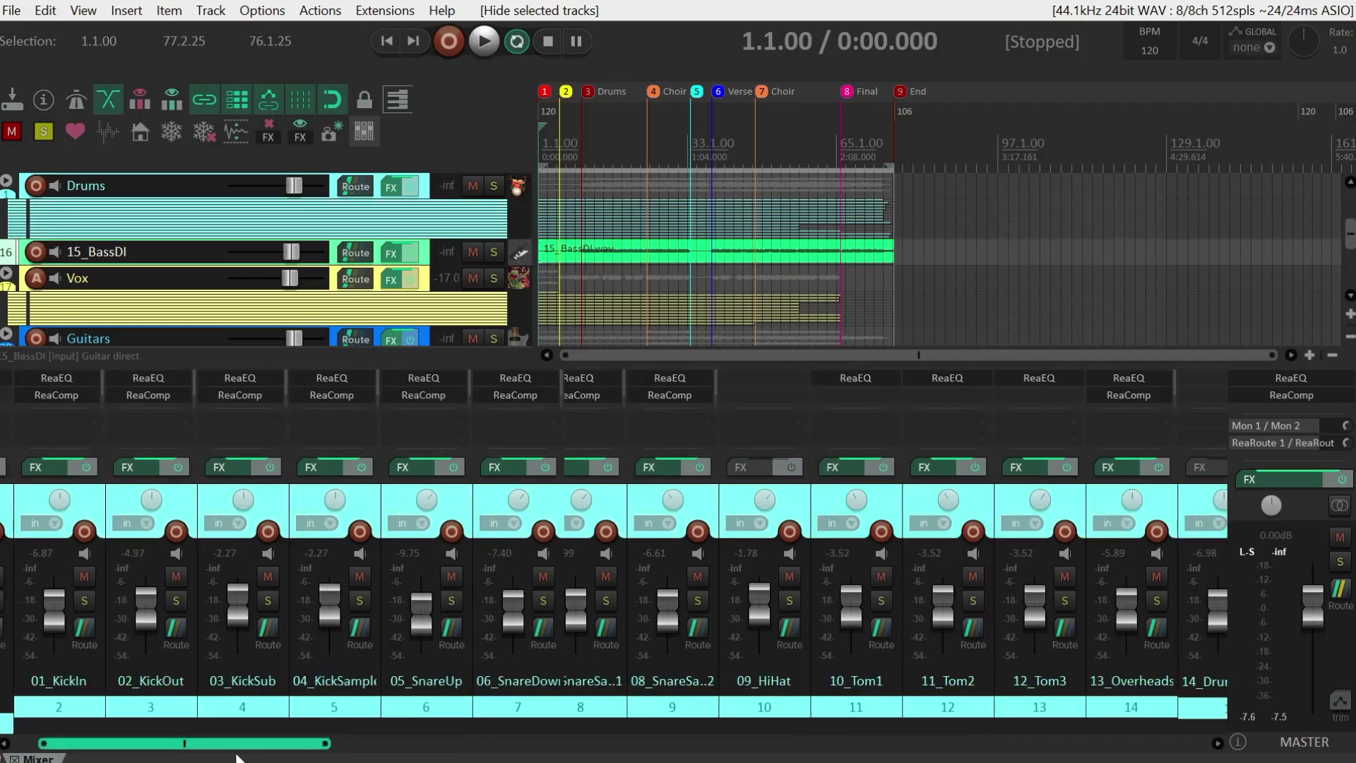
left_click_drag(236, 758, 505, 759)
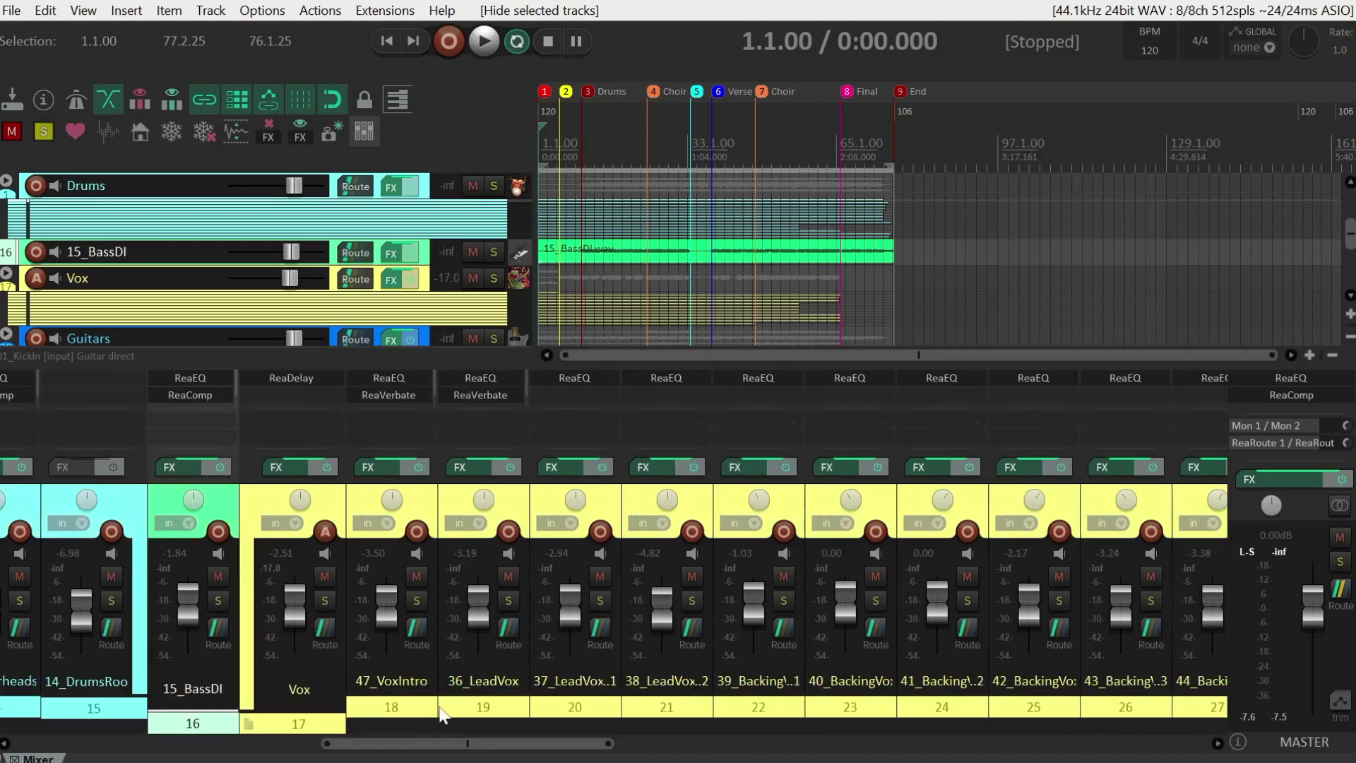
left_click(507, 605)
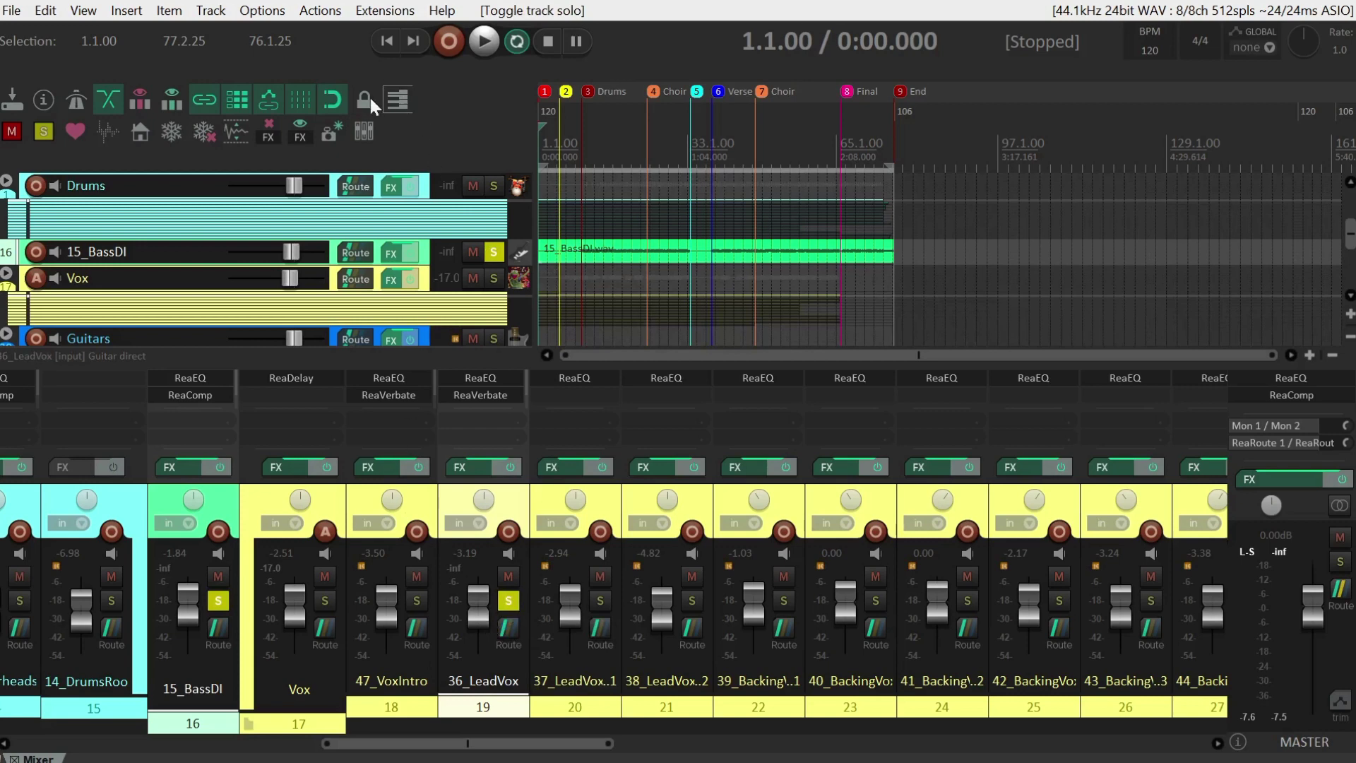
Step: Open the Visual Mixer for the three soloed tracks and shrink and reposition its window so the track faders underneath stay visible
left_click(363, 132)
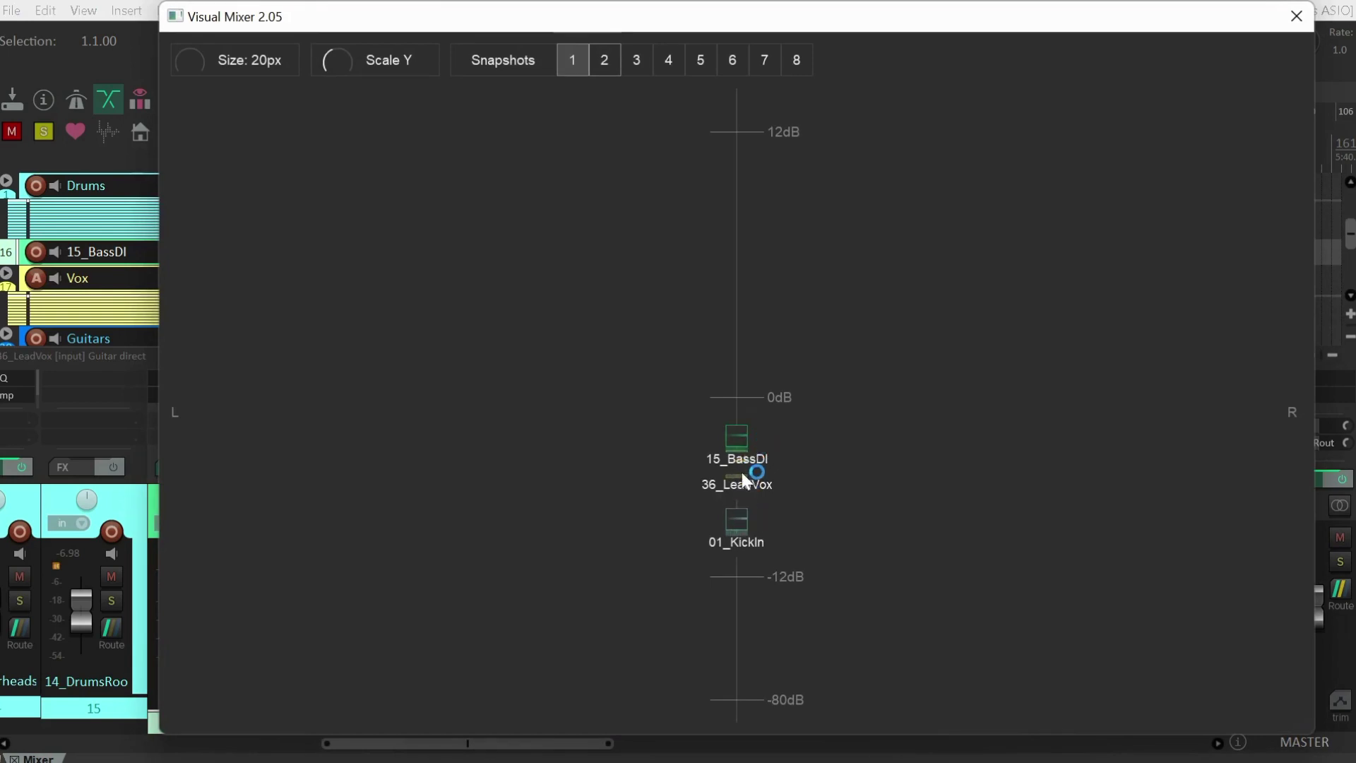
left_click_drag(905, 23, 852, 96)
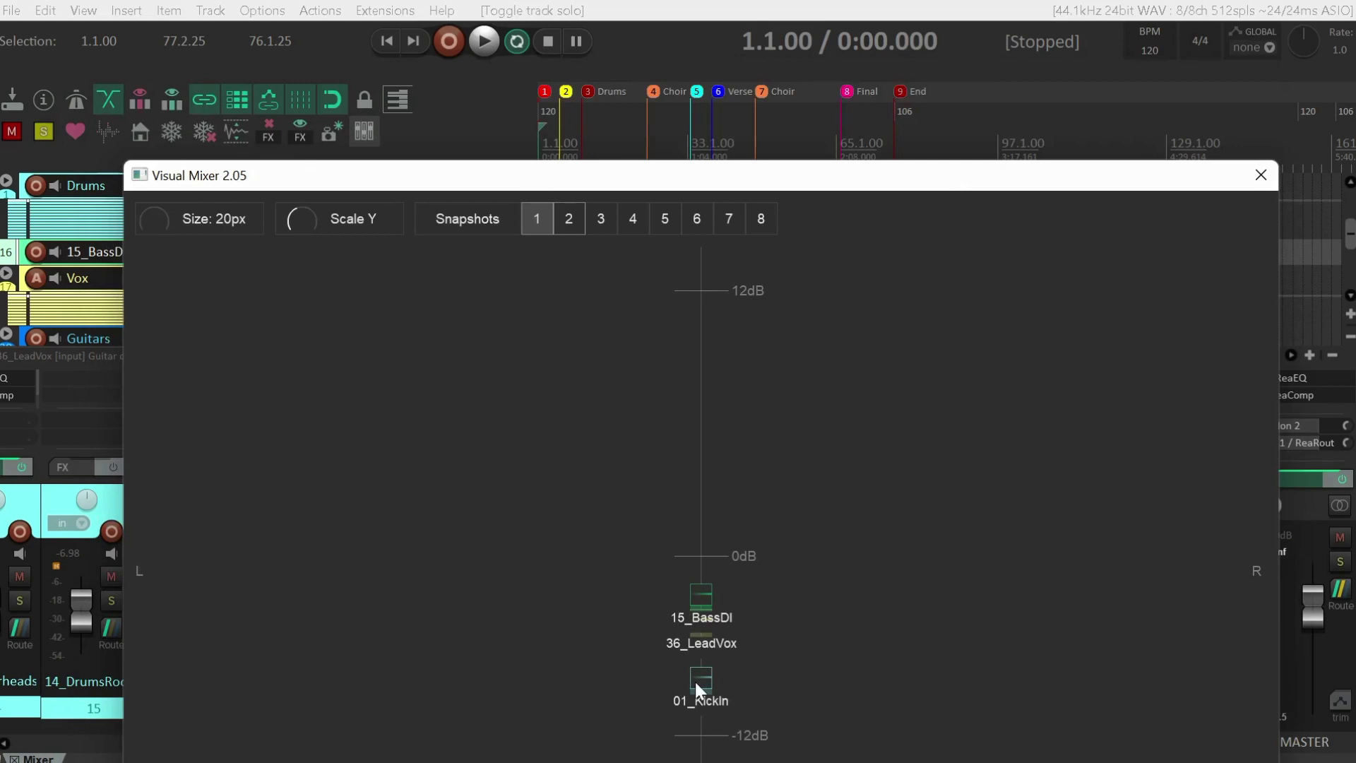
left_click_drag(869, 186, 922, 190)
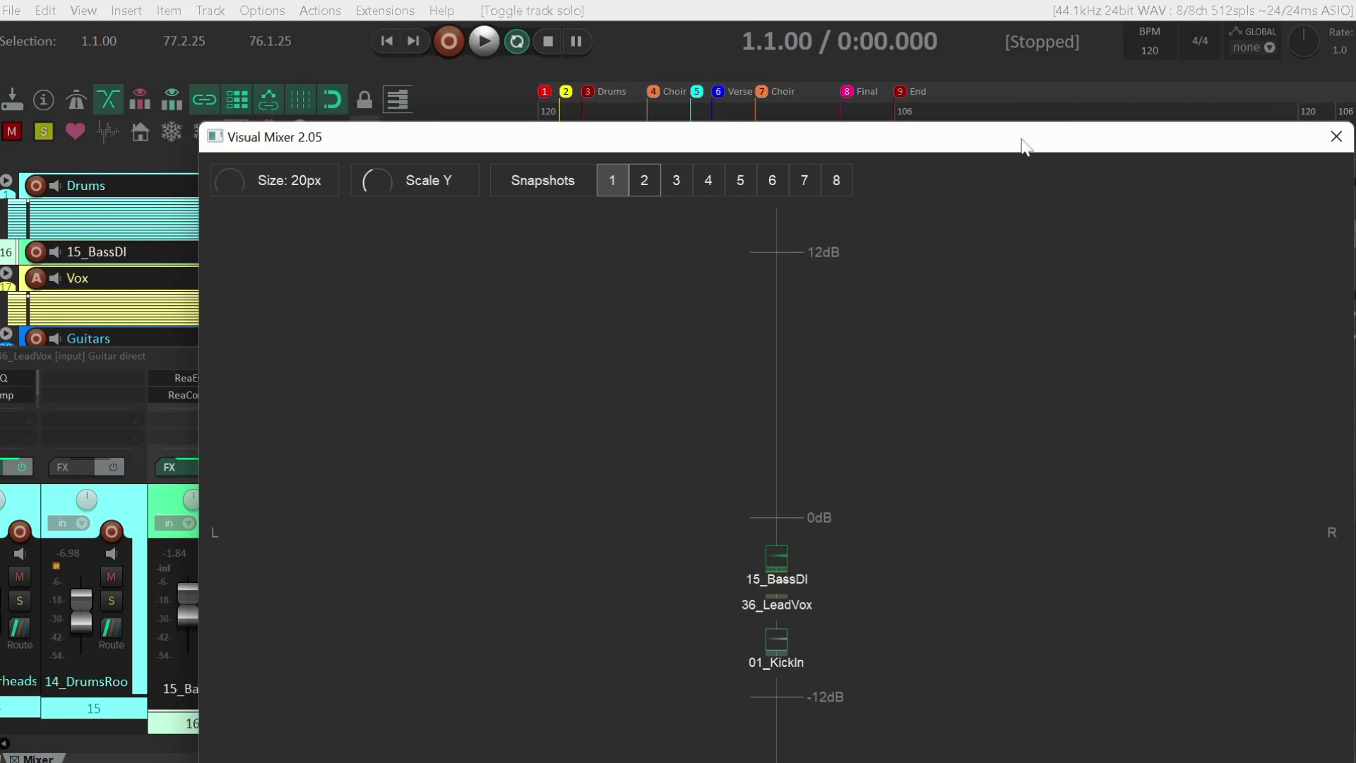
left_click_drag(1022, 139, 990, 82)
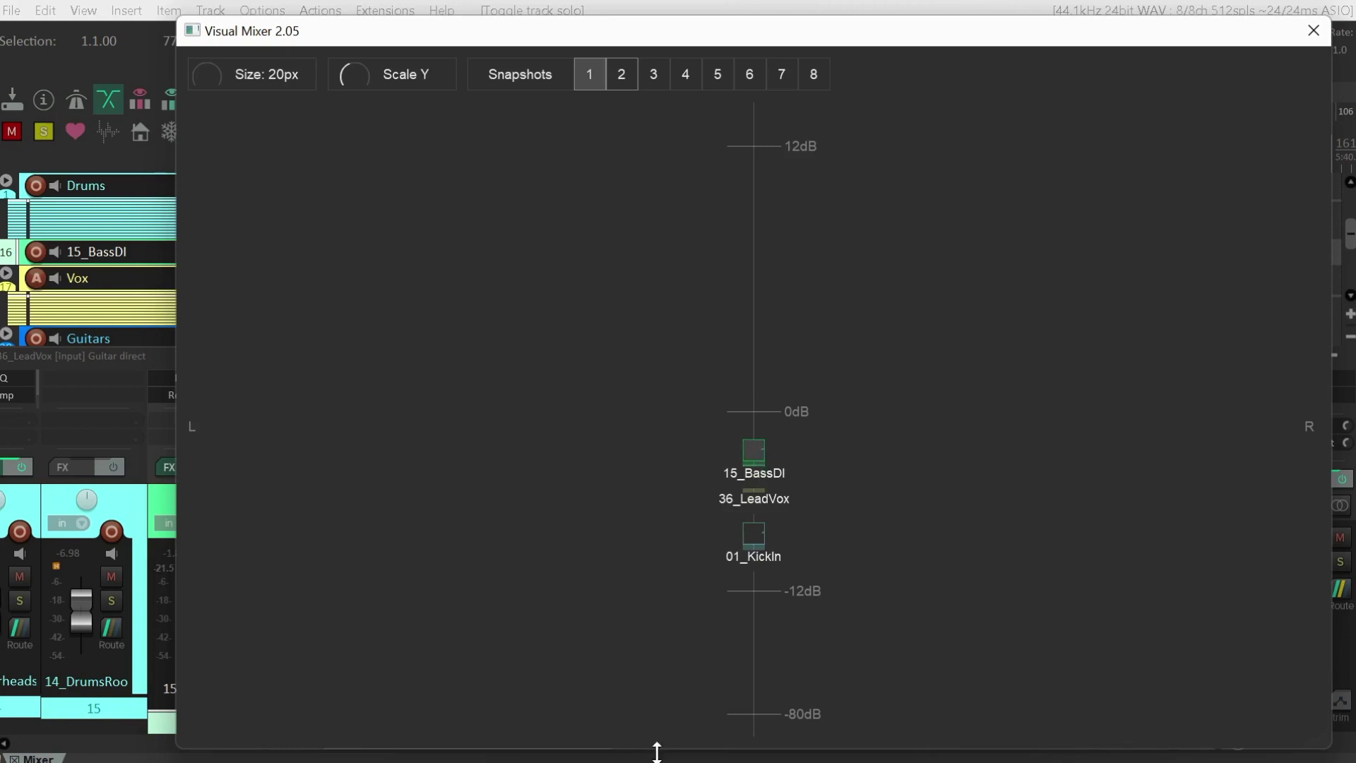
left_click_drag(669, 746, 638, 552)
left_click_drag(701, 33, 707, 31)
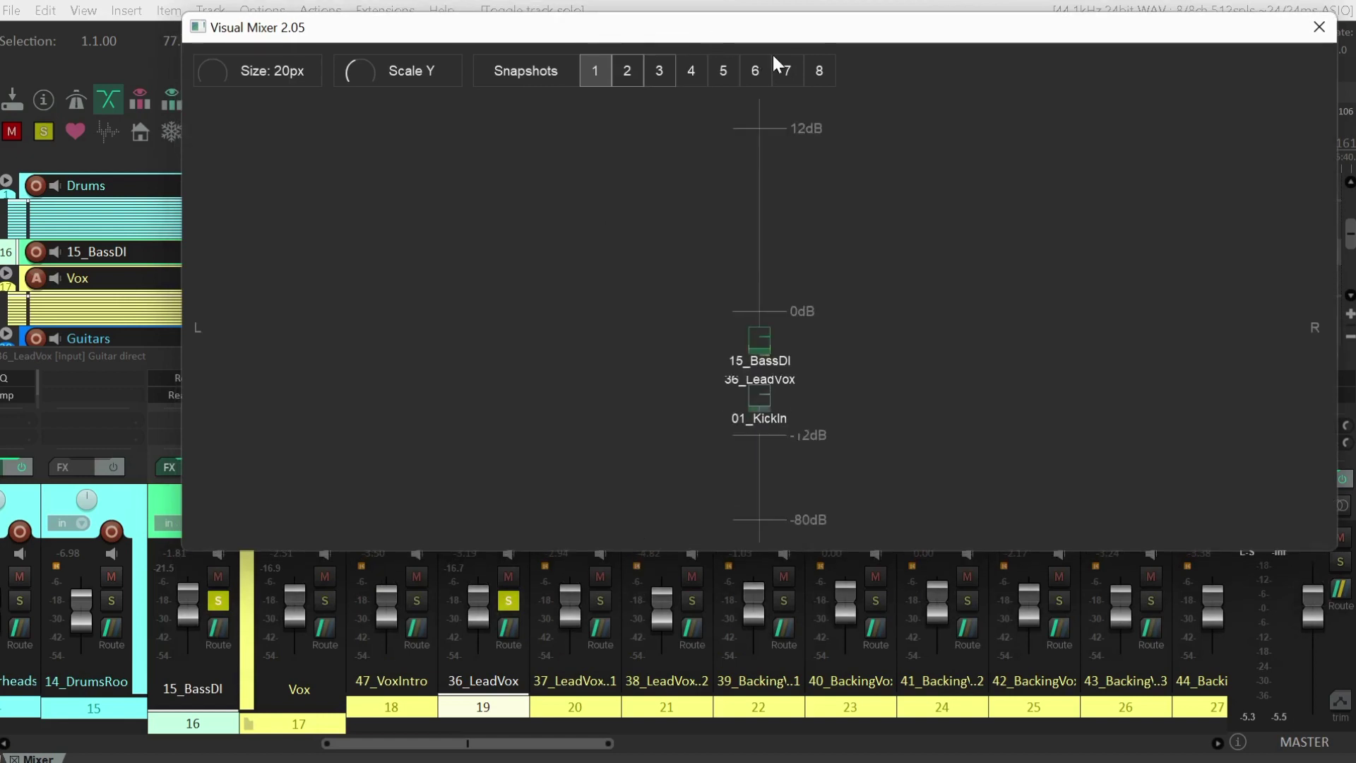
left_click_drag(802, 30, 884, 58)
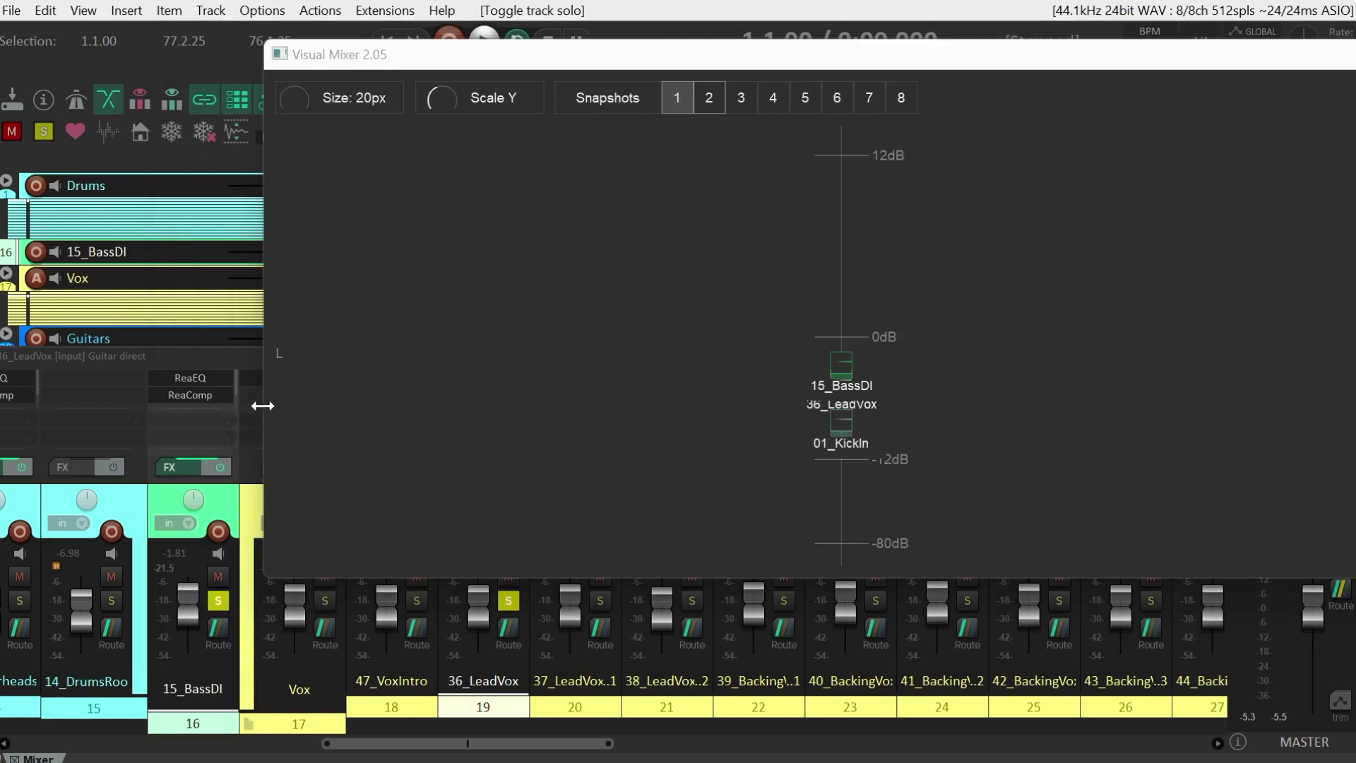
left_click_drag(262, 406, 523, 422)
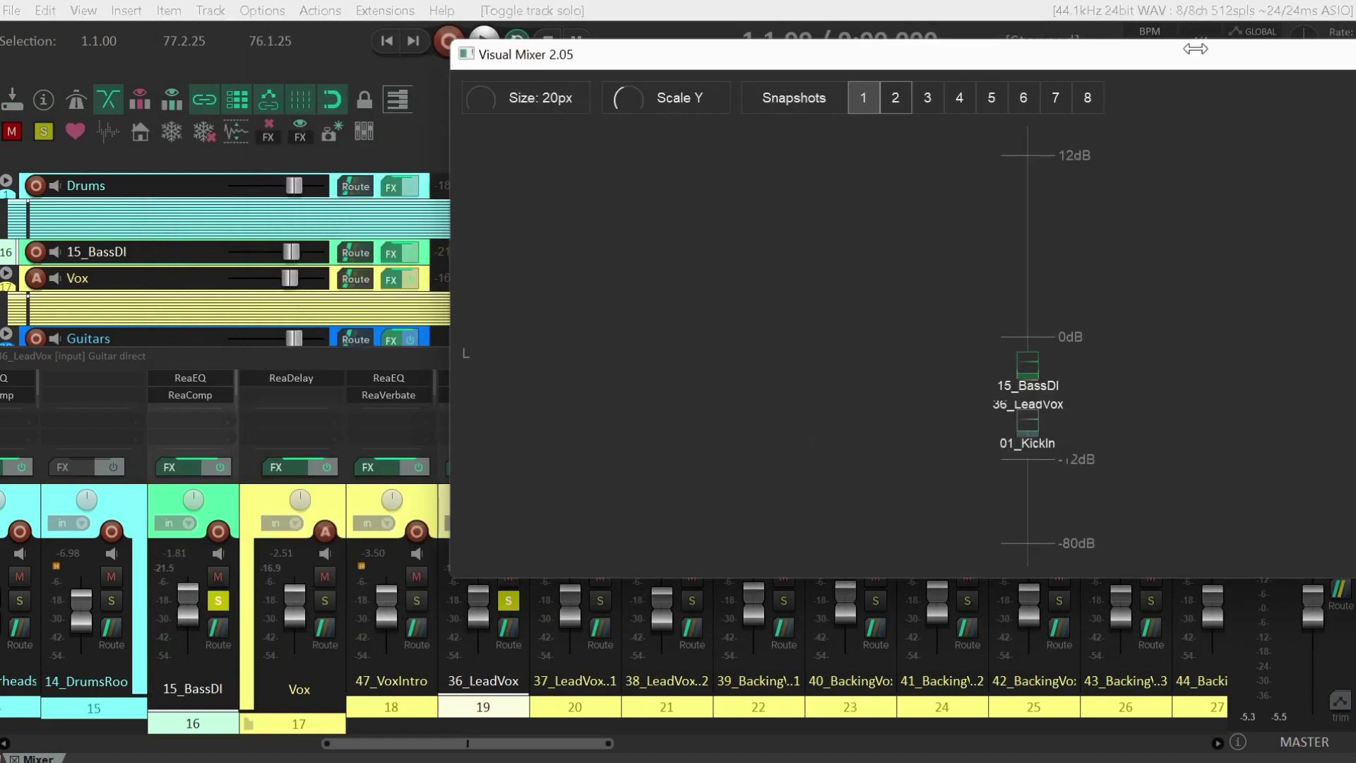
left_click_drag(1199, 61, 988, 66)
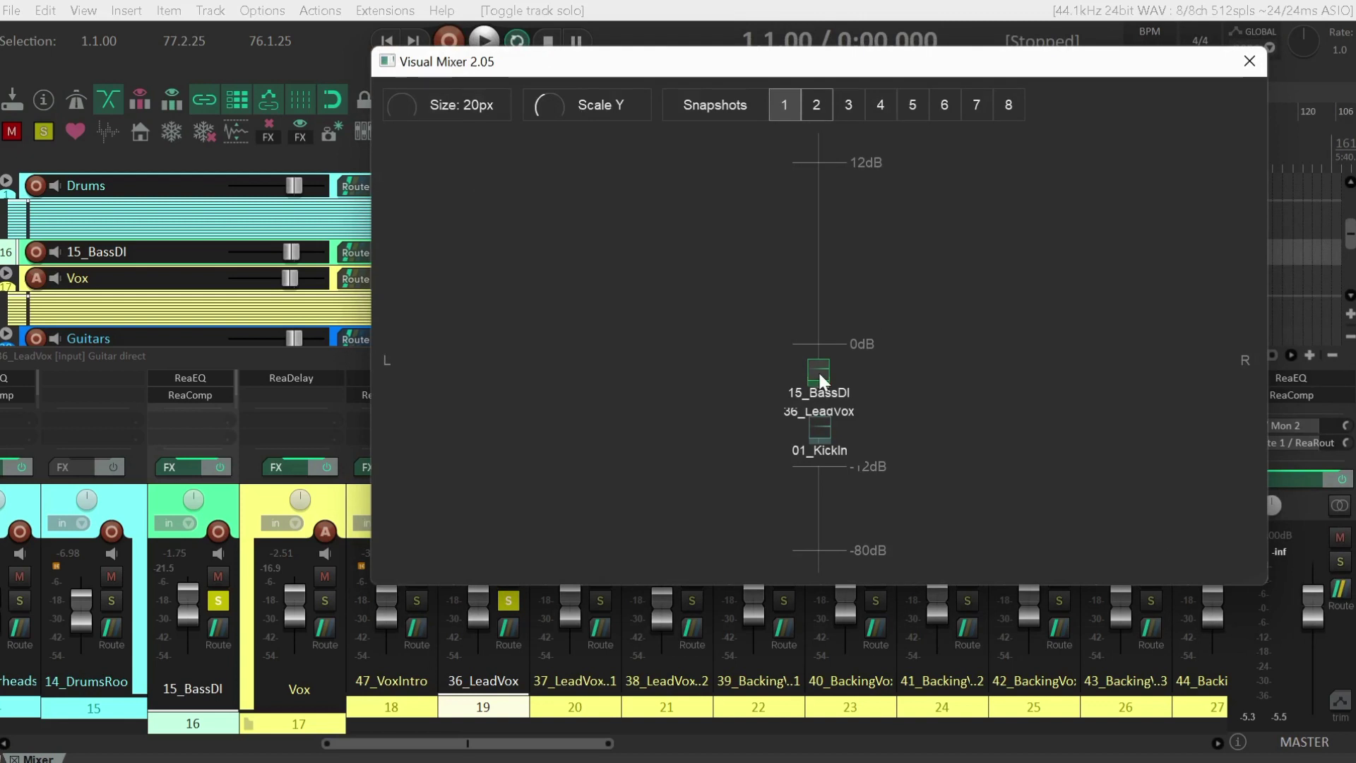
Step: Lower the 15_BassDI track to about -5.95 dB by moving its square down in the Visual Mixer
left_click_drag(818, 370, 822, 405)
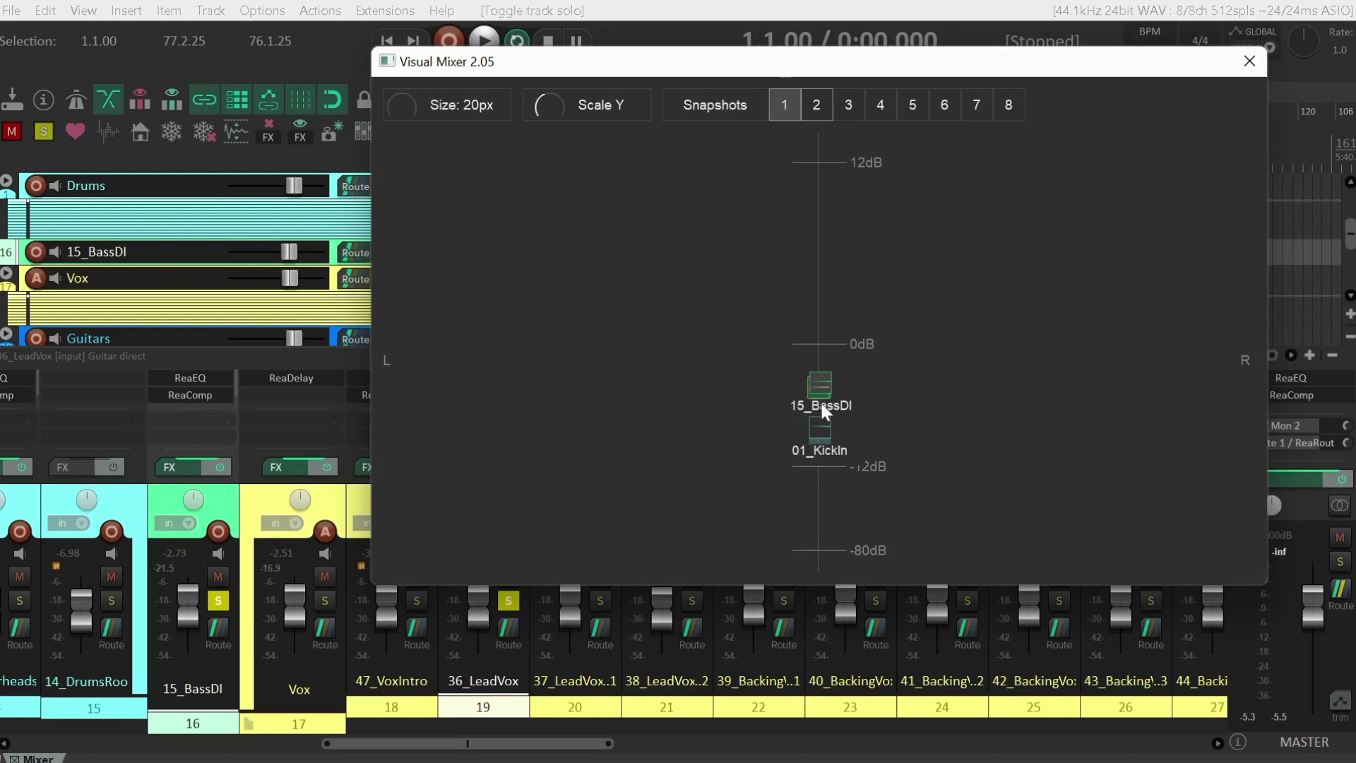
left_click_drag(821, 404, 822, 414)
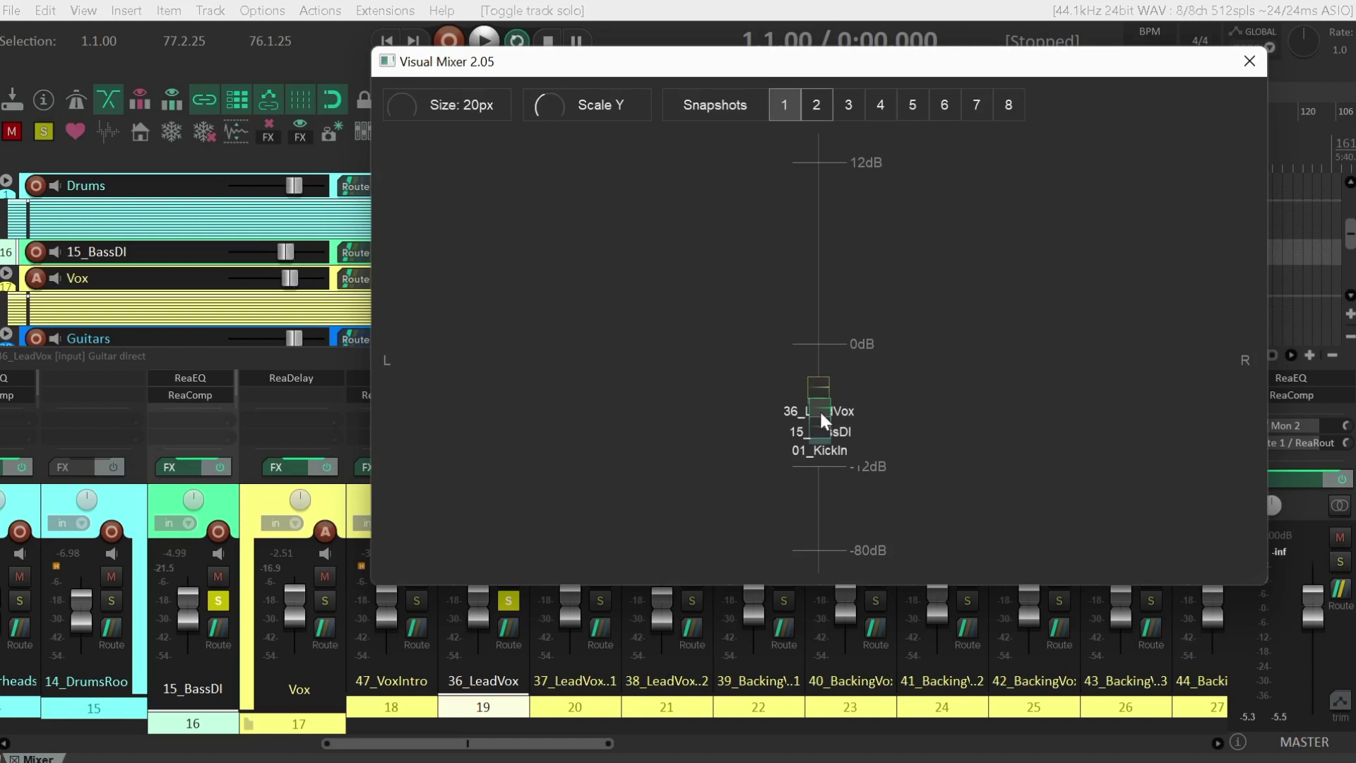
mouse_move(821, 414)
left_mouse_down()
mouse_move(821, 432)
mouse_move(820, 421)
left_mouse_up()
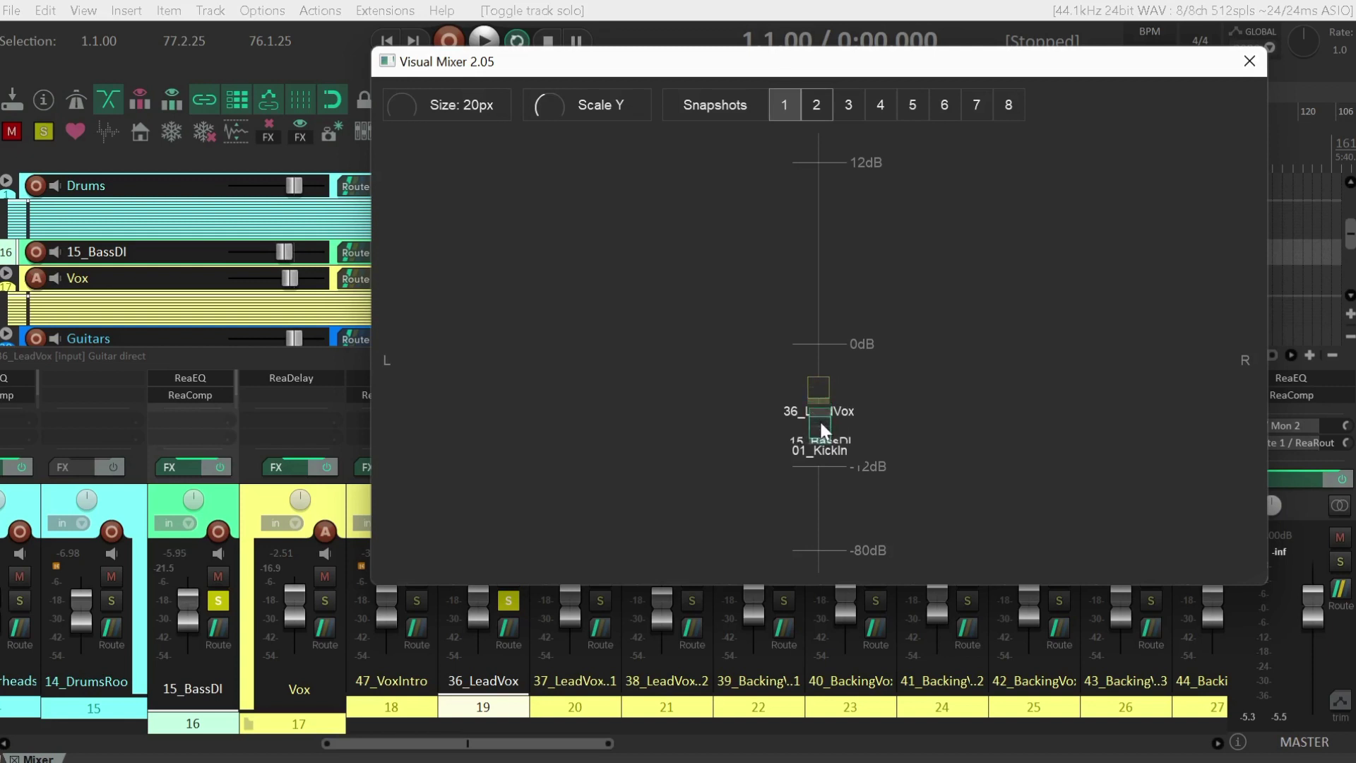
Step: Set the 15_BassDI track's volume to exactly -6 dB in its routing settings and close them
right_click(180, 624)
type("-6")
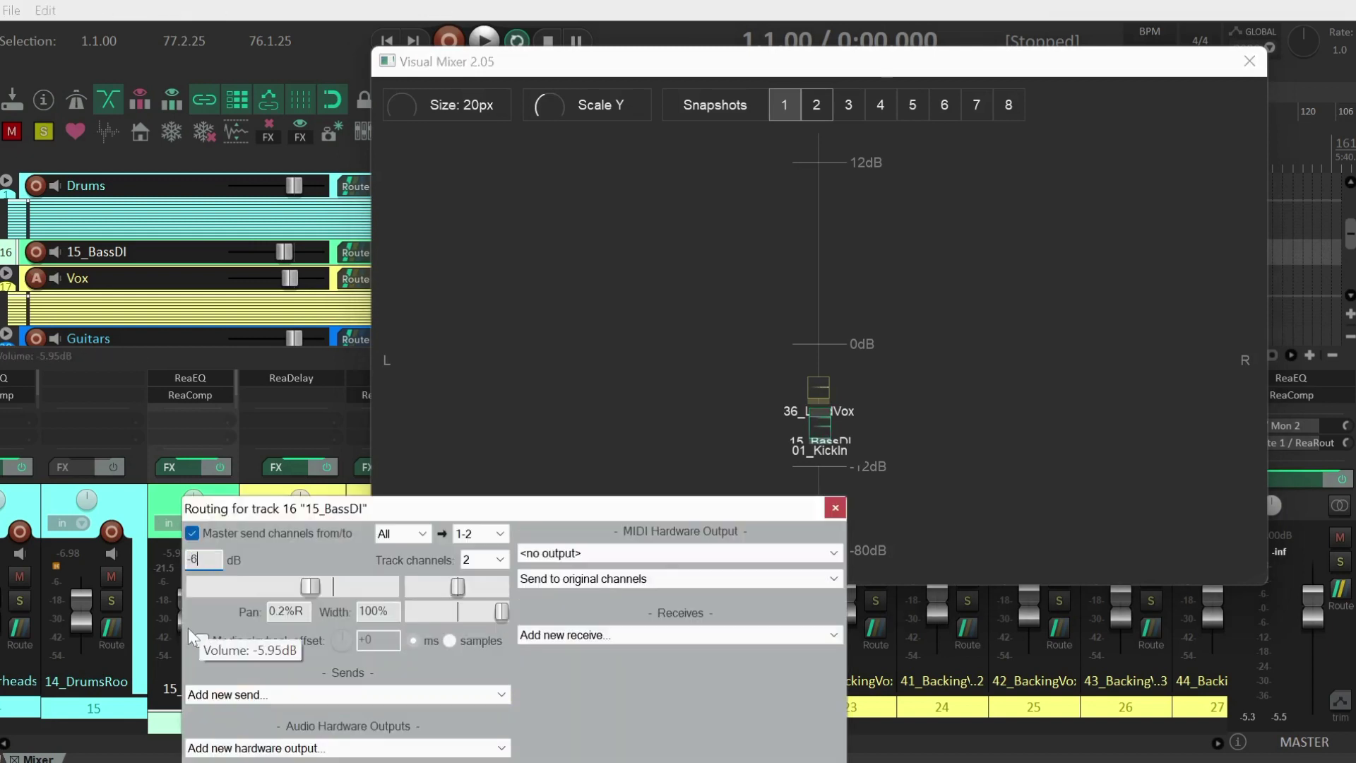
key("Return")
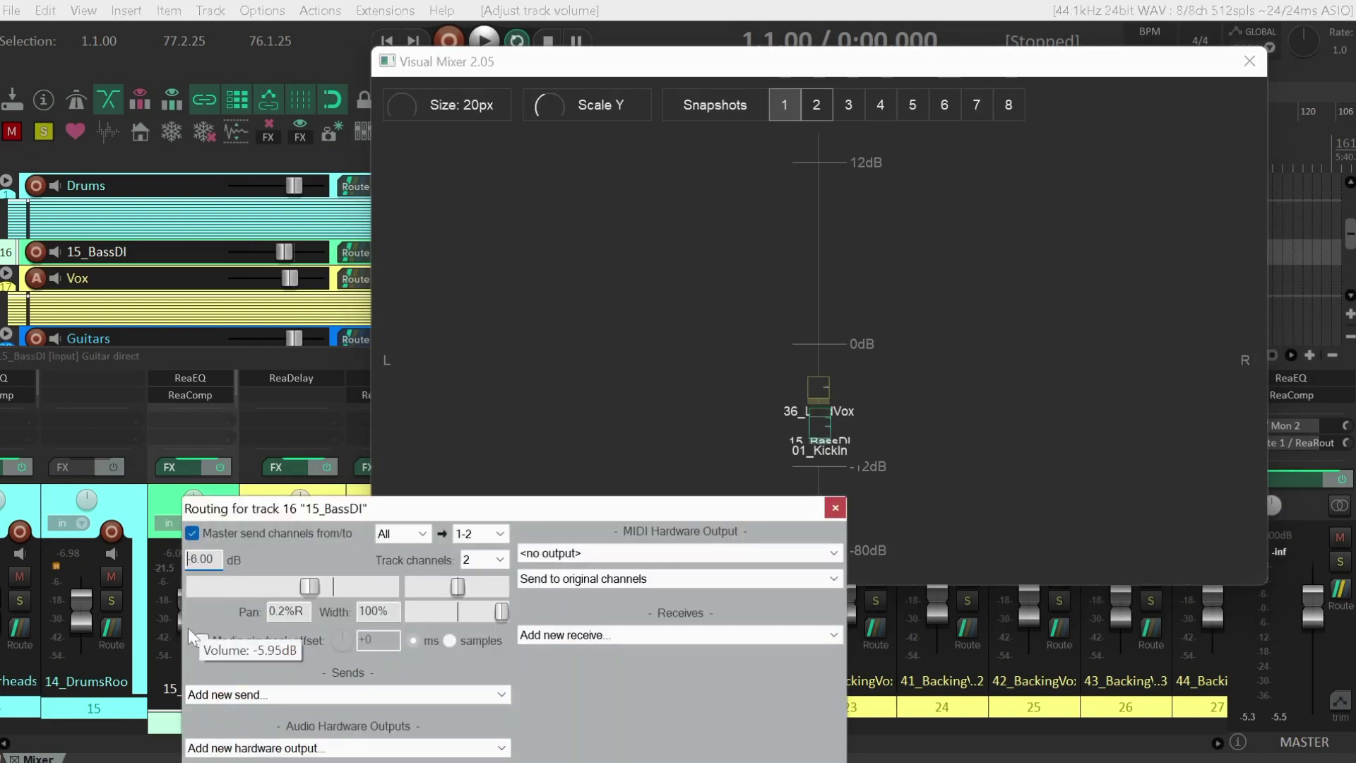
left_click(836, 507)
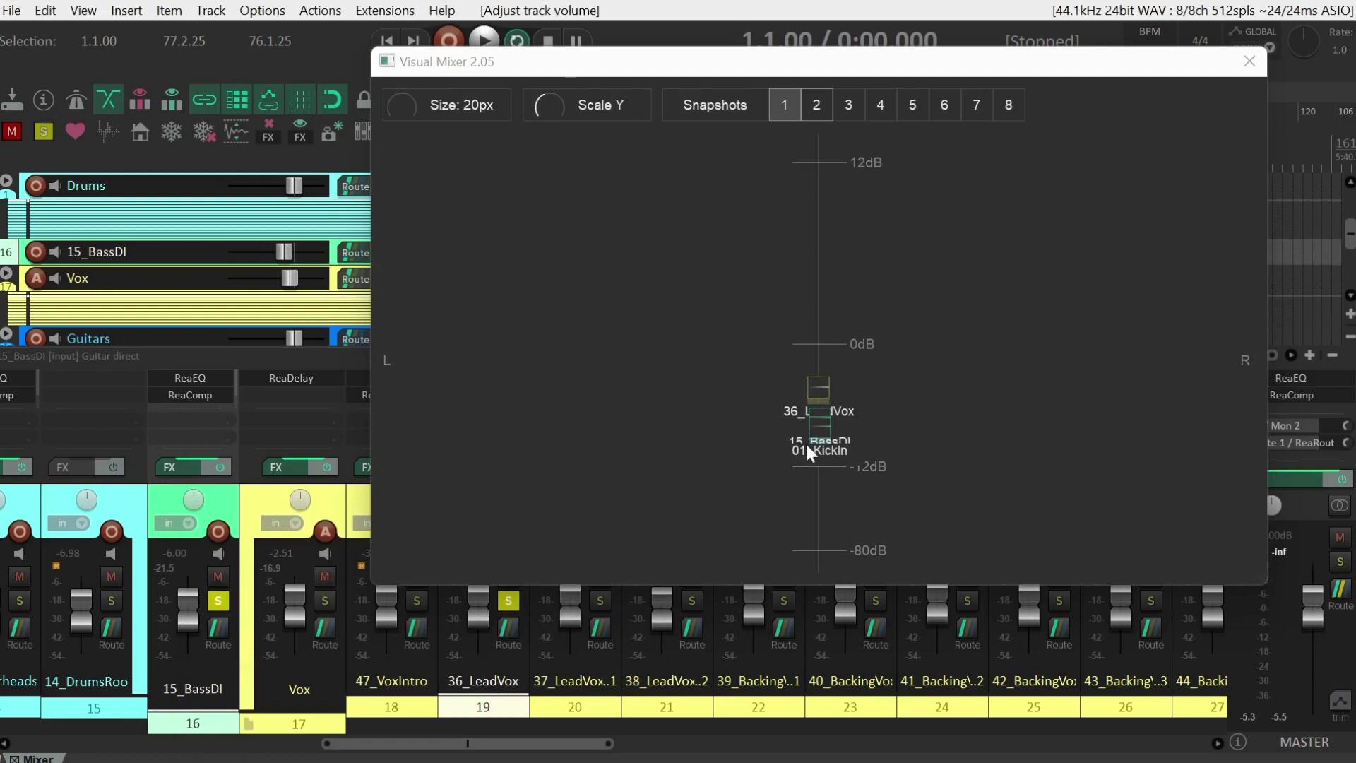
Step: Add all the vocal tracks from 47_VoxIntro through 46_BackingVox4 to the selection to show them in the Visual Mixer
left_click(758, 699, "ctrl")
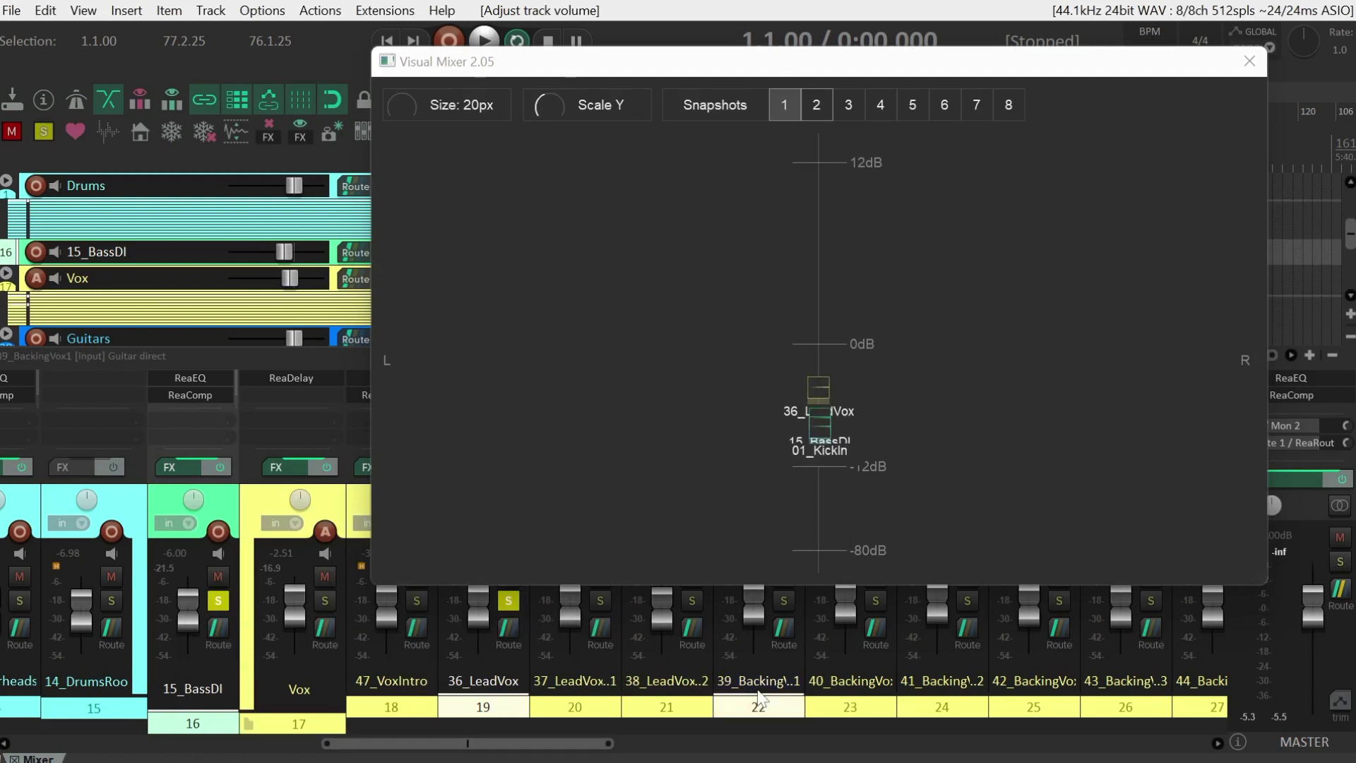
left_click(869, 699, "ctrl")
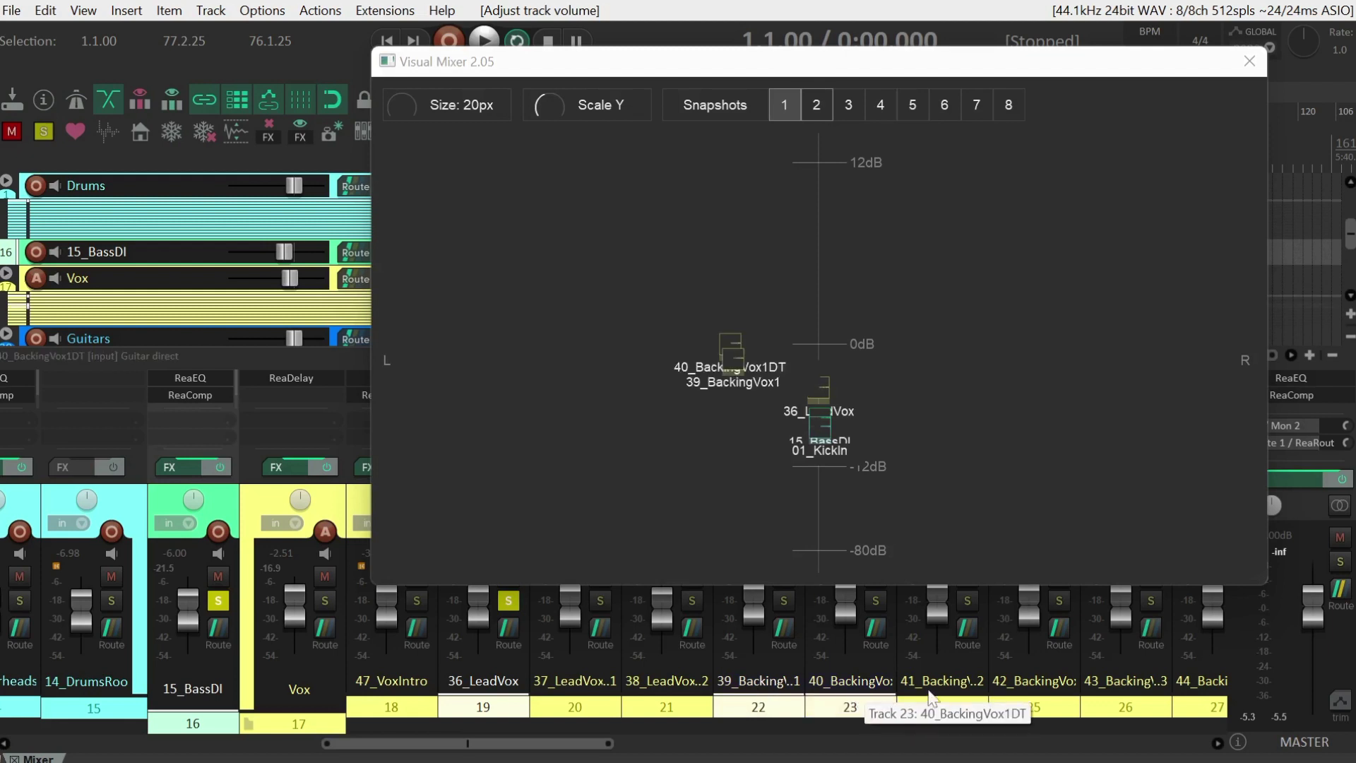
left_click_drag(932, 698, 1117, 689)
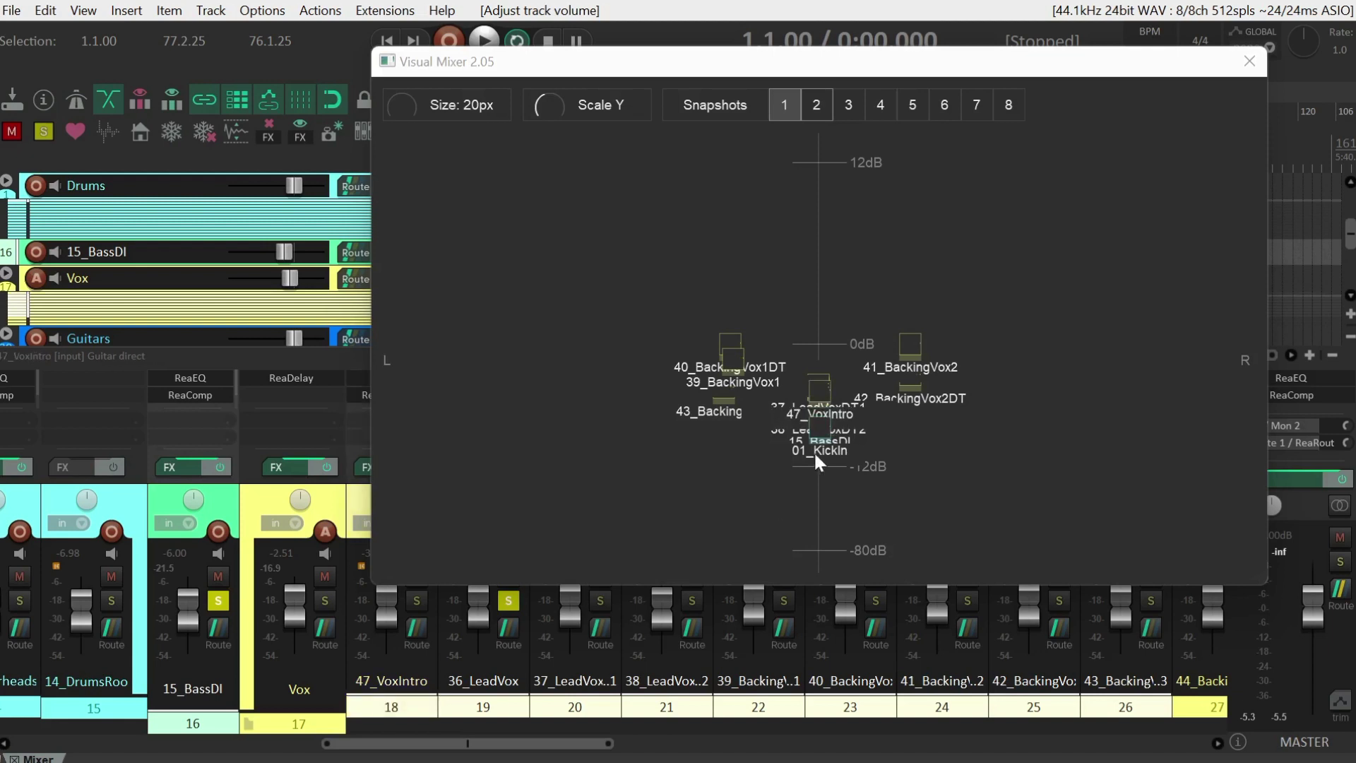
left_click_drag(598, 744, 690, 747)
left_click(860, 681, "ctrl")
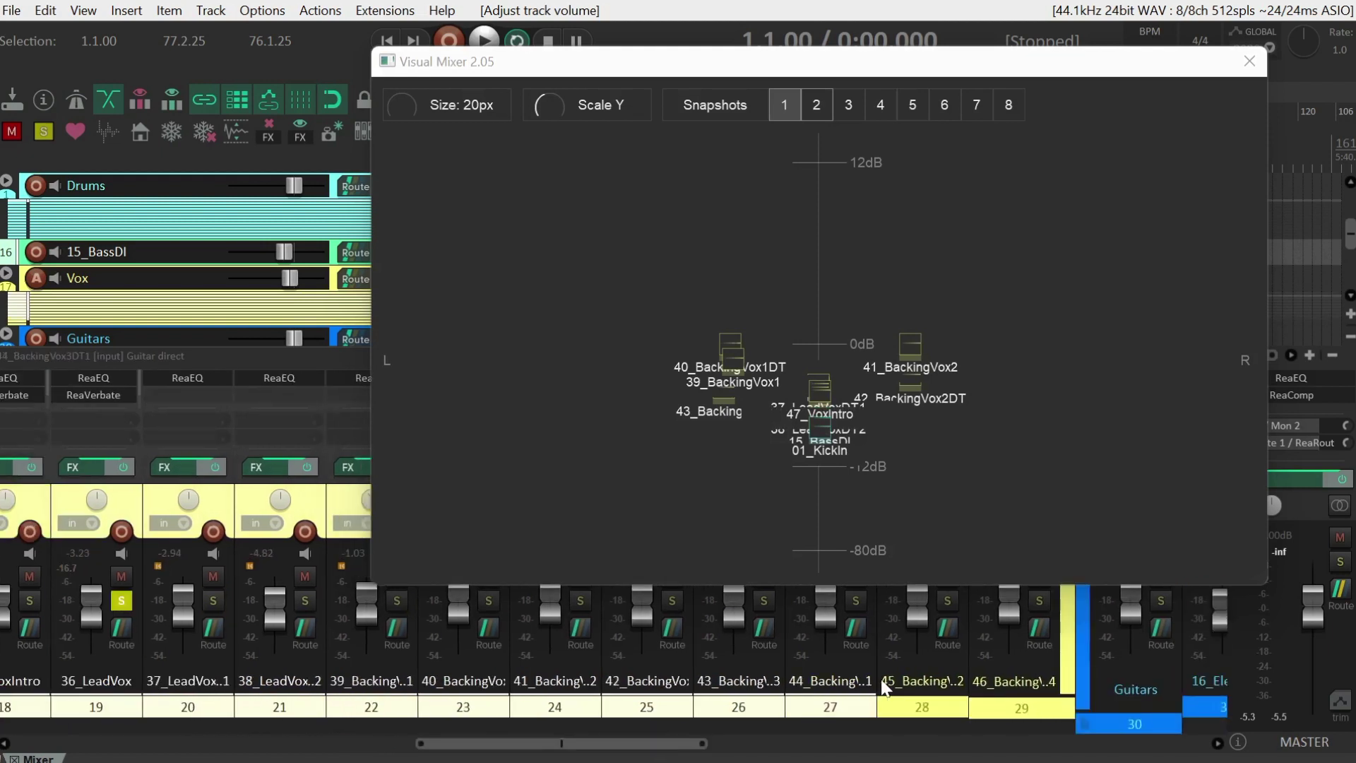
left_click(950, 685, "ctrl")
left_click(1015, 685, "ctrl")
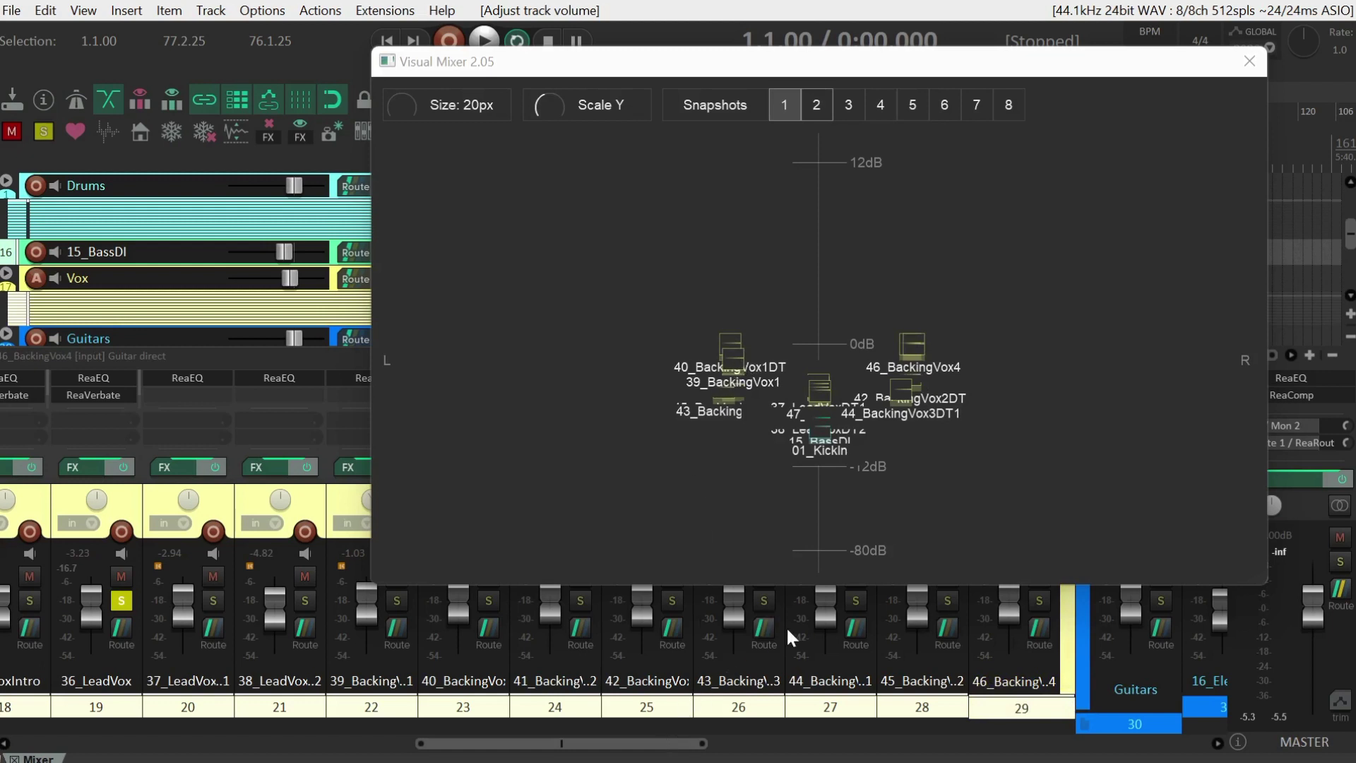
Step: Replace the selection with 16_ElecGtr1 and add 20_ElecGtr5 to show both guitars in the Visual Mixer
left_click(773, 709)
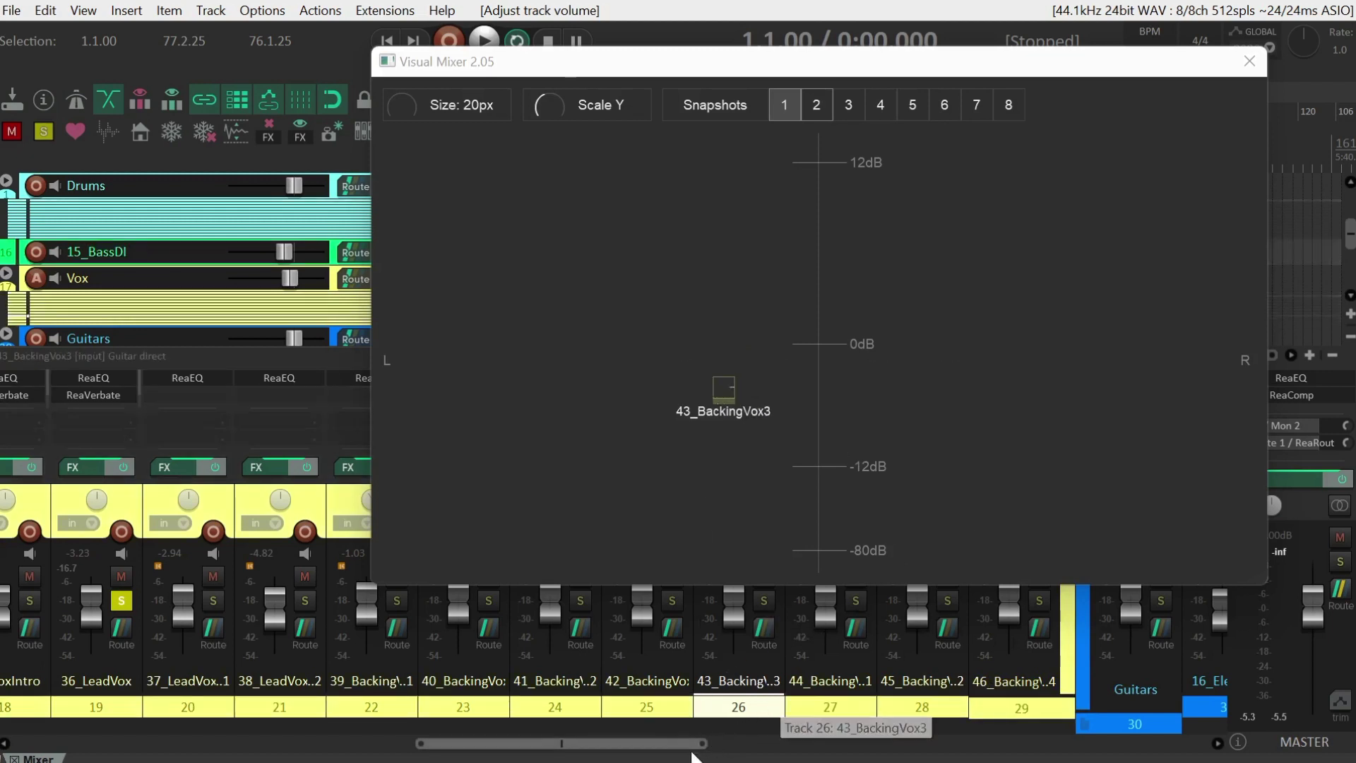
left_click_drag(692, 746, 795, 745)
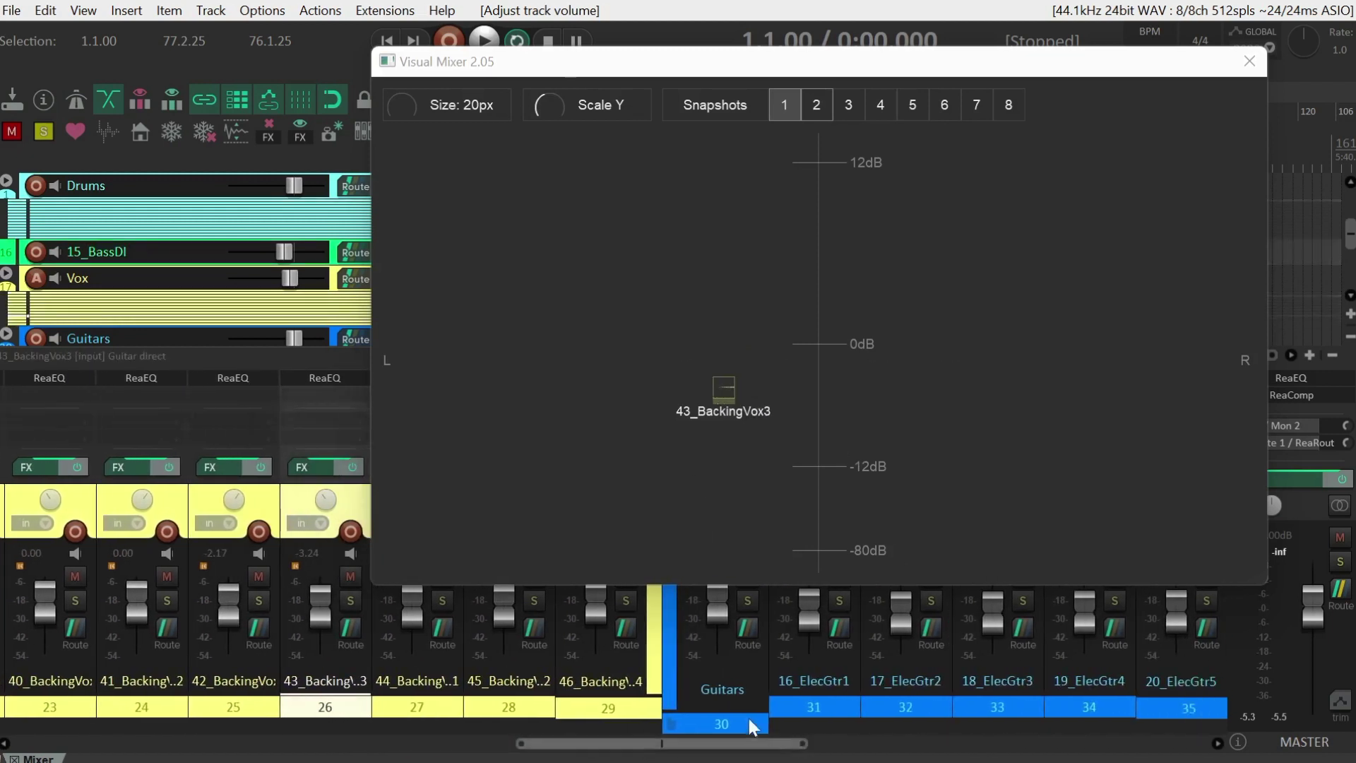
left_click(801, 699)
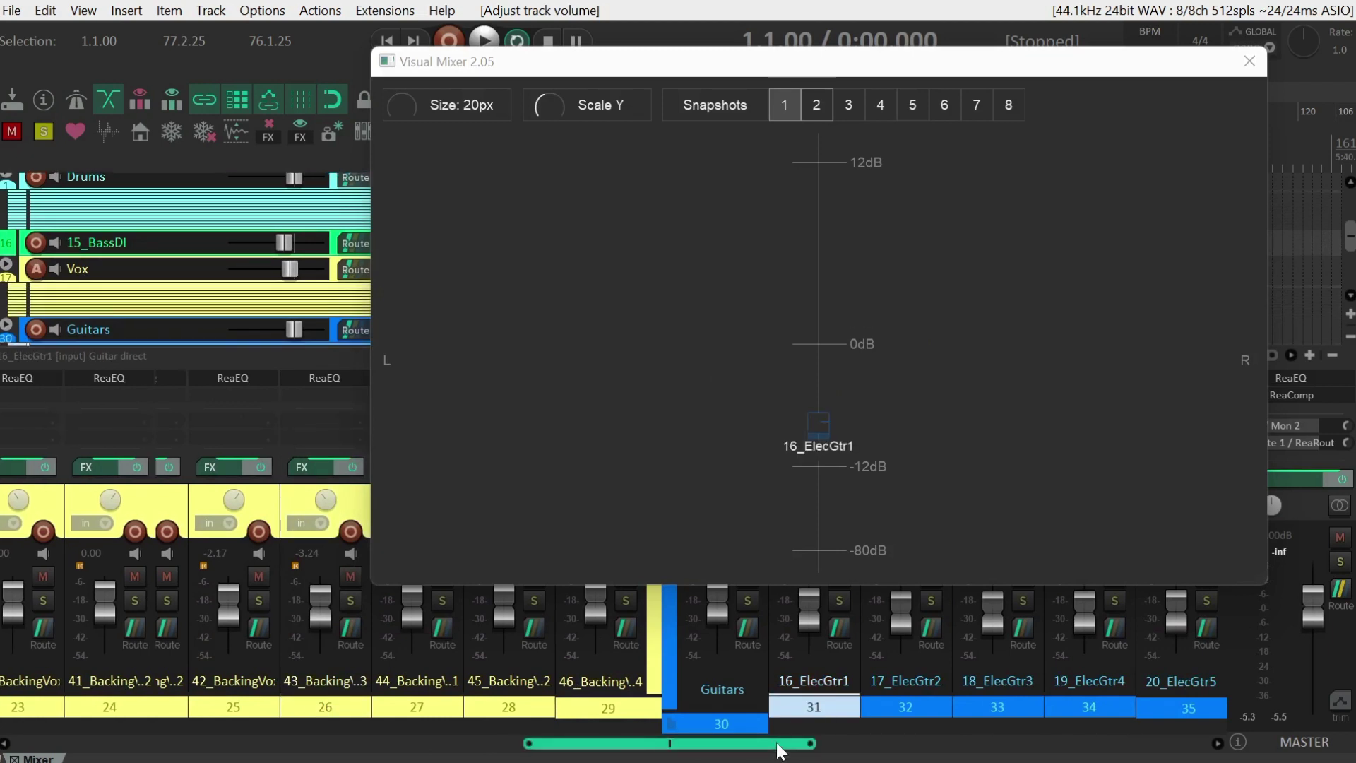
scroll(777, 745, "right", 5)
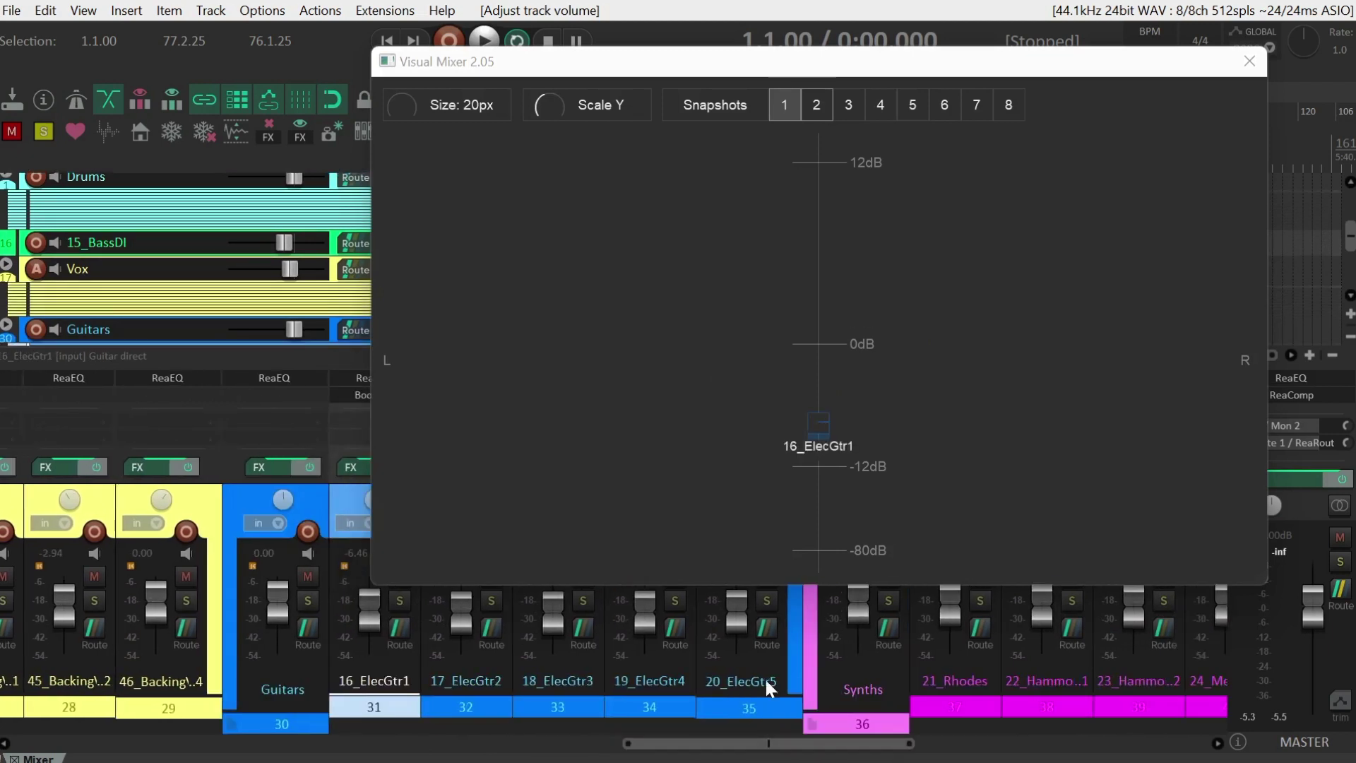
left_click(764, 677, "ctrl")
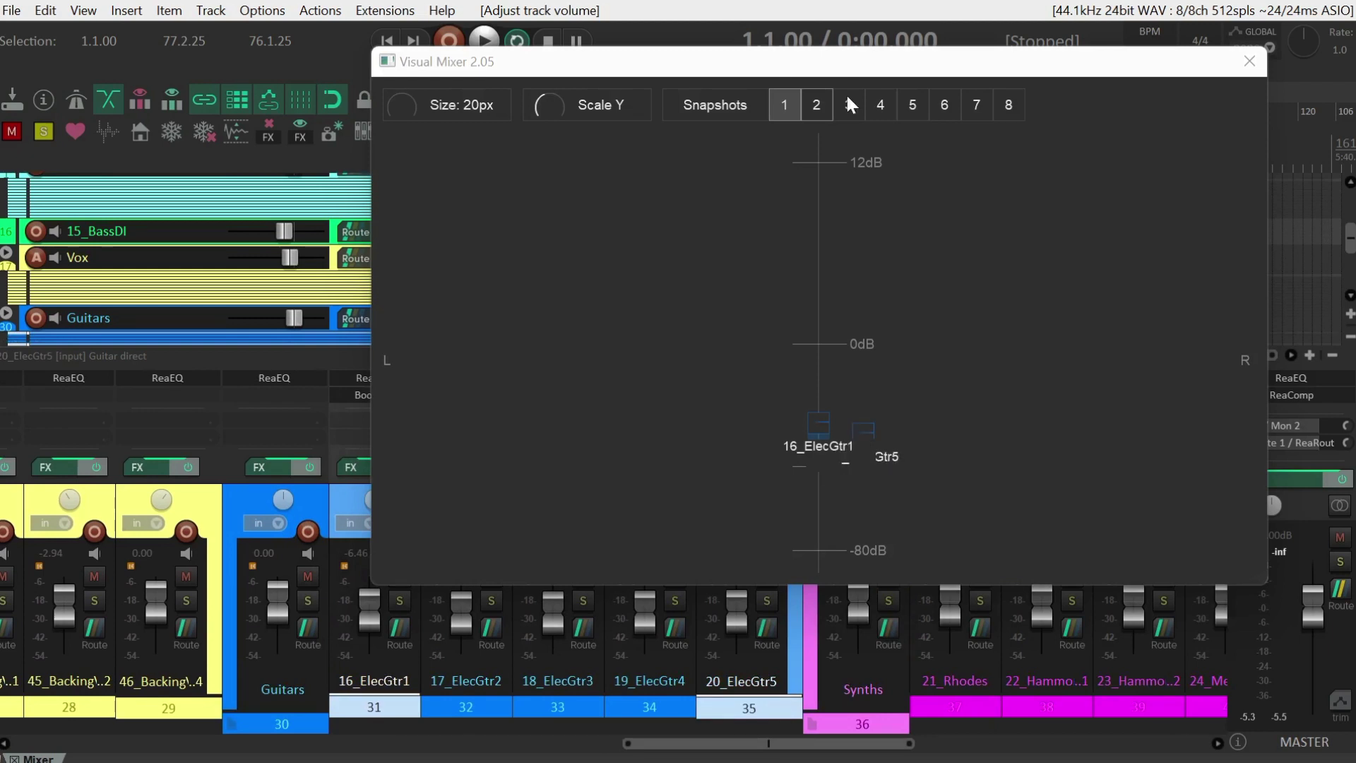
Step: Move the Visual Mixer window clear of the guitar channels and select all guitar tracks from 16_ElecGtr1 through 20_ElecGtr5
left_click_drag(860, 67, 892, 40)
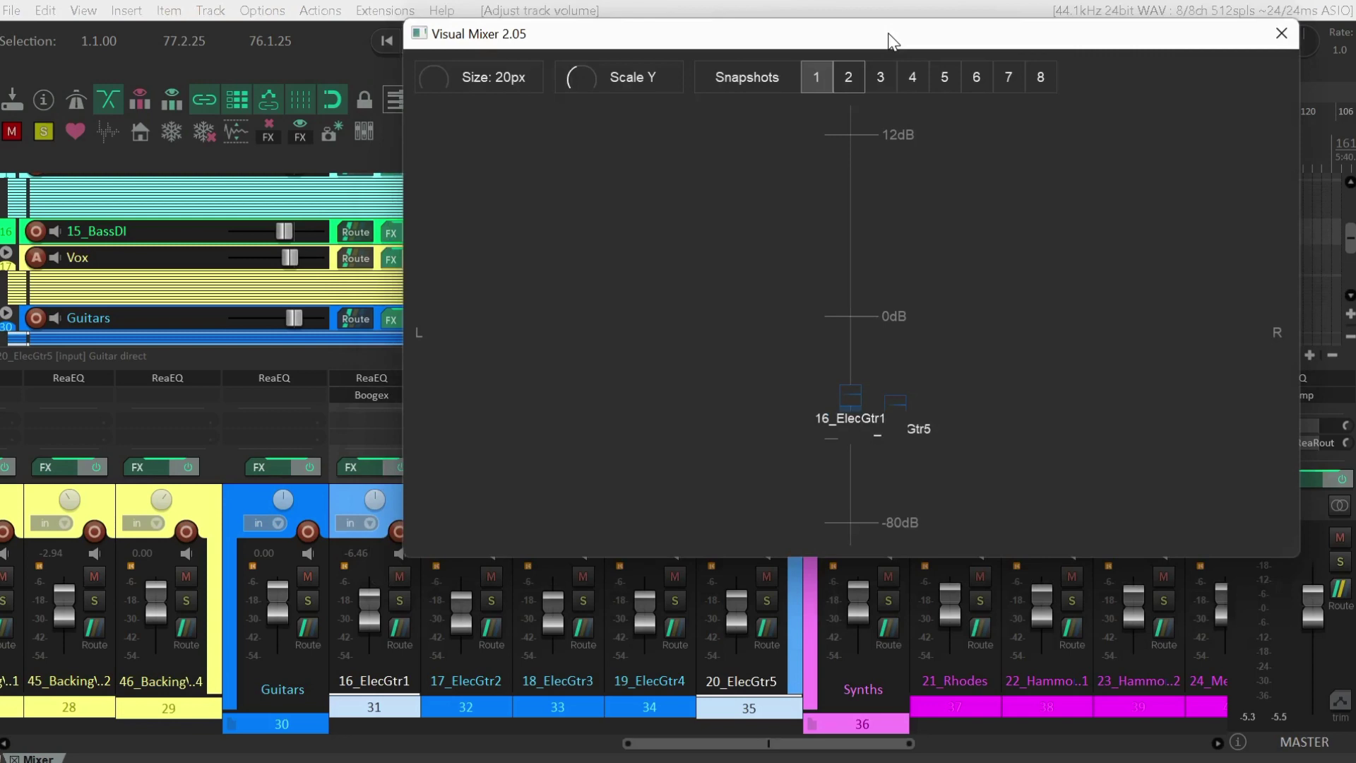
left_click_drag(892, 39, 1034, 122)
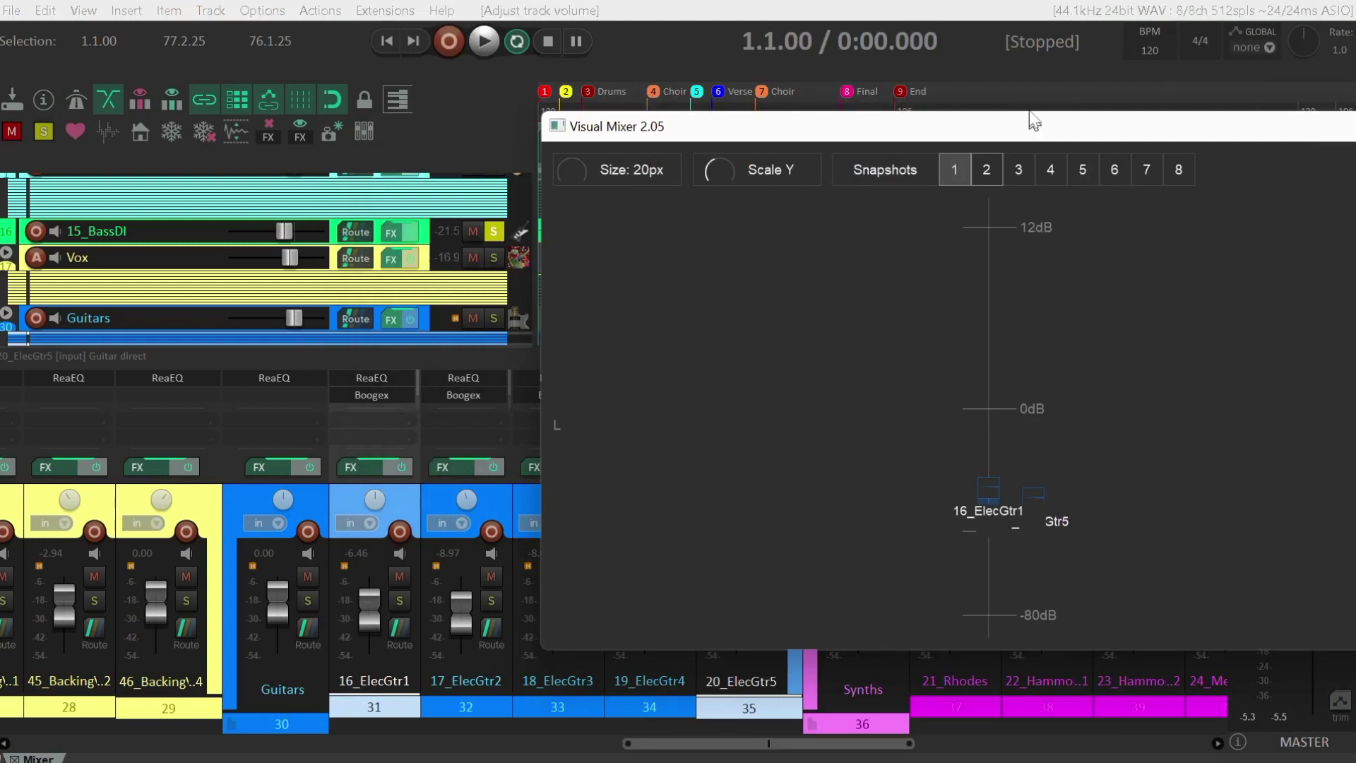
left_click_drag(1034, 121, 1073, 84)
left_click(486, 706, "ctrl")
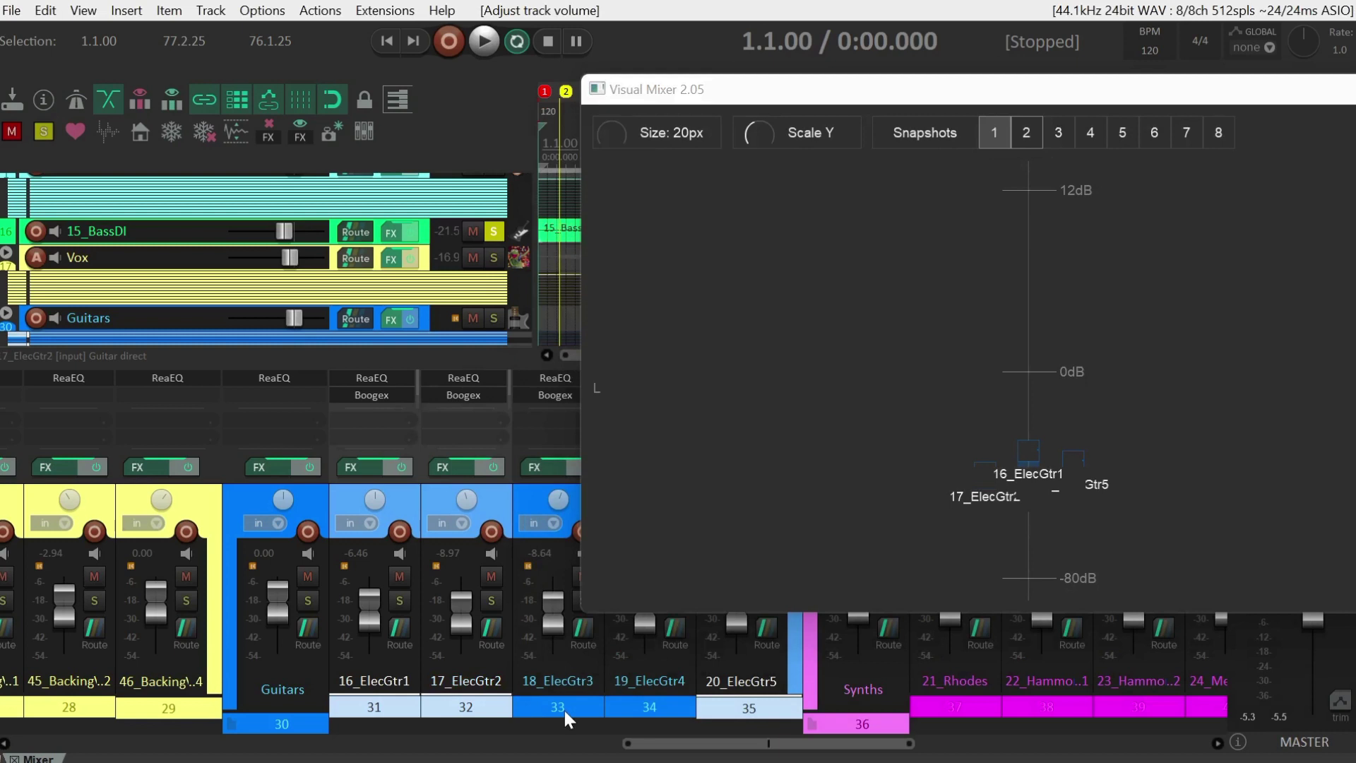
left_click(409, 708)
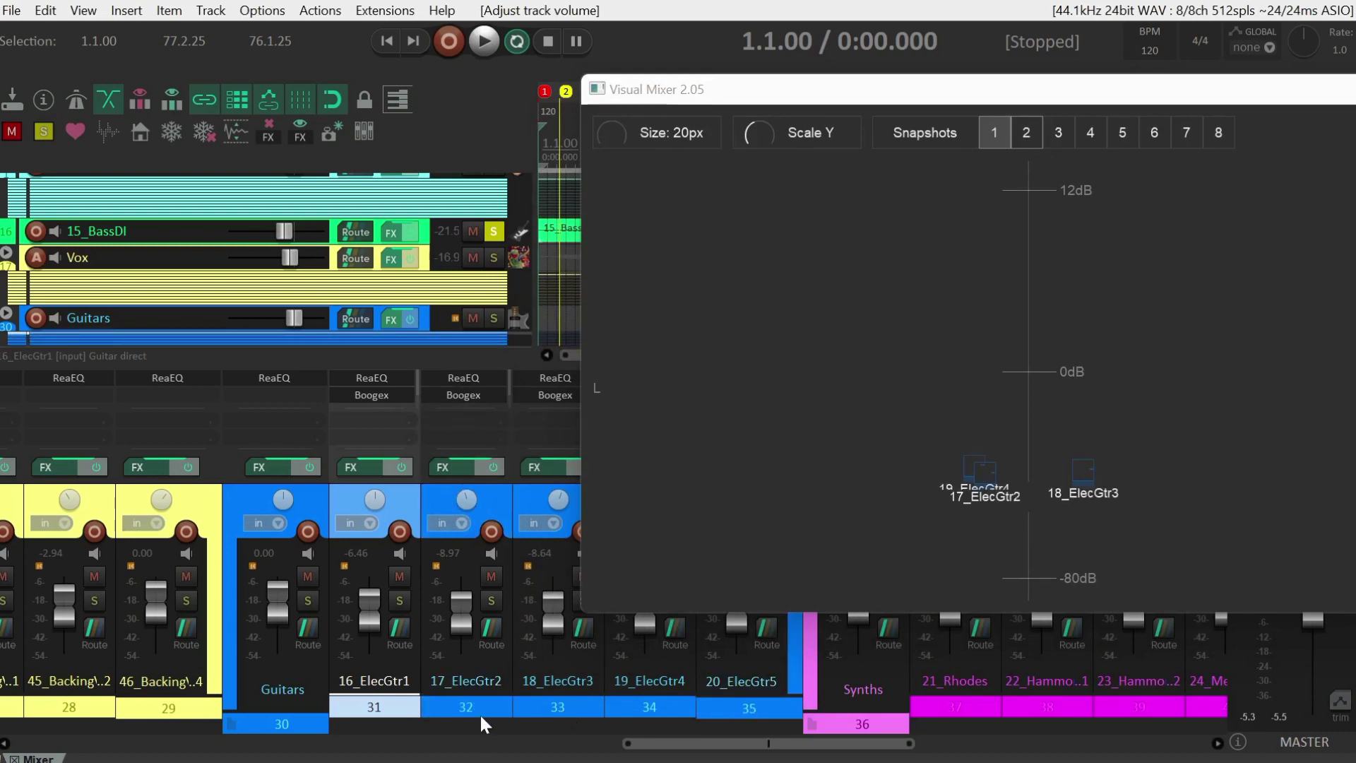
left_click(749, 709, "shift")
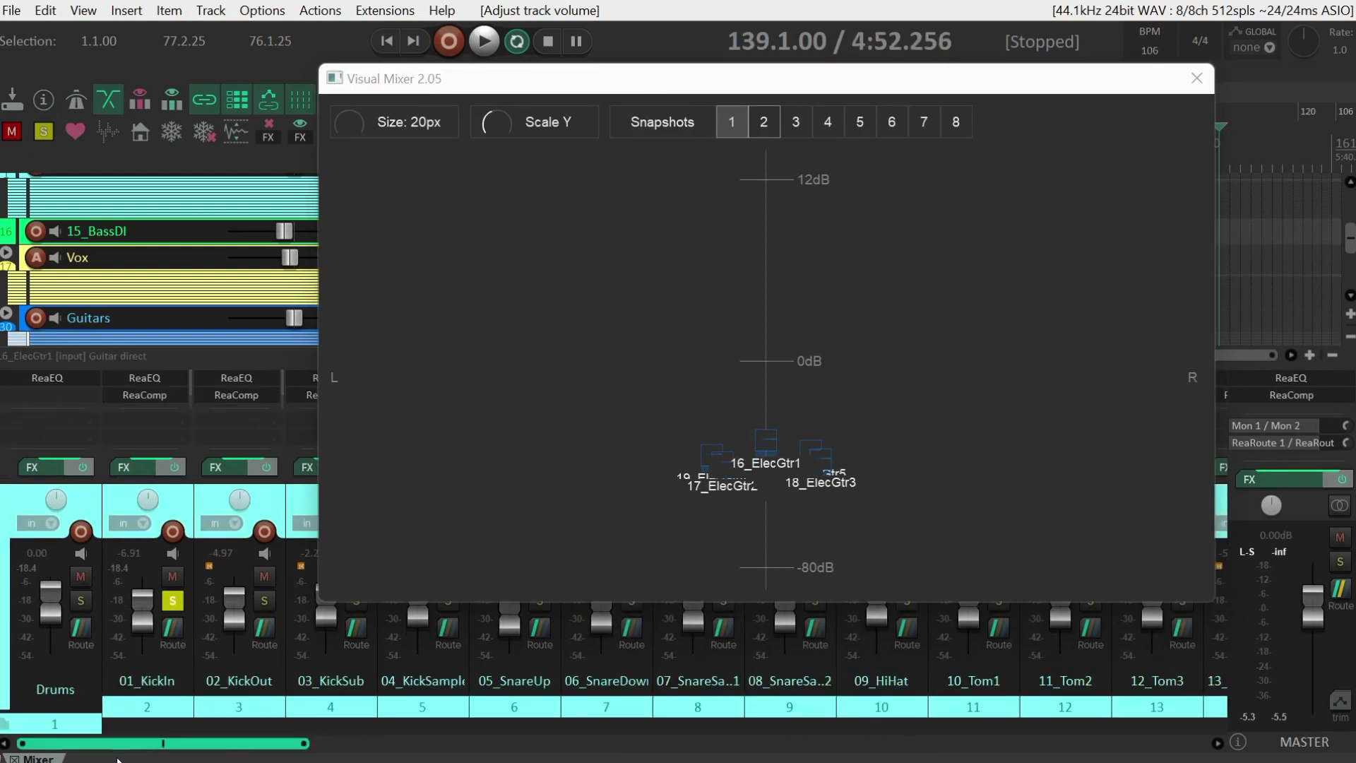
Step: Select the drum tracks from 01_KickIn through 14_DrumsRoo to view their placement in the Visual Mixer
left_click(165, 689)
left_click_drag(267, 743, 367, 754)
left_click(935, 676, "shift")
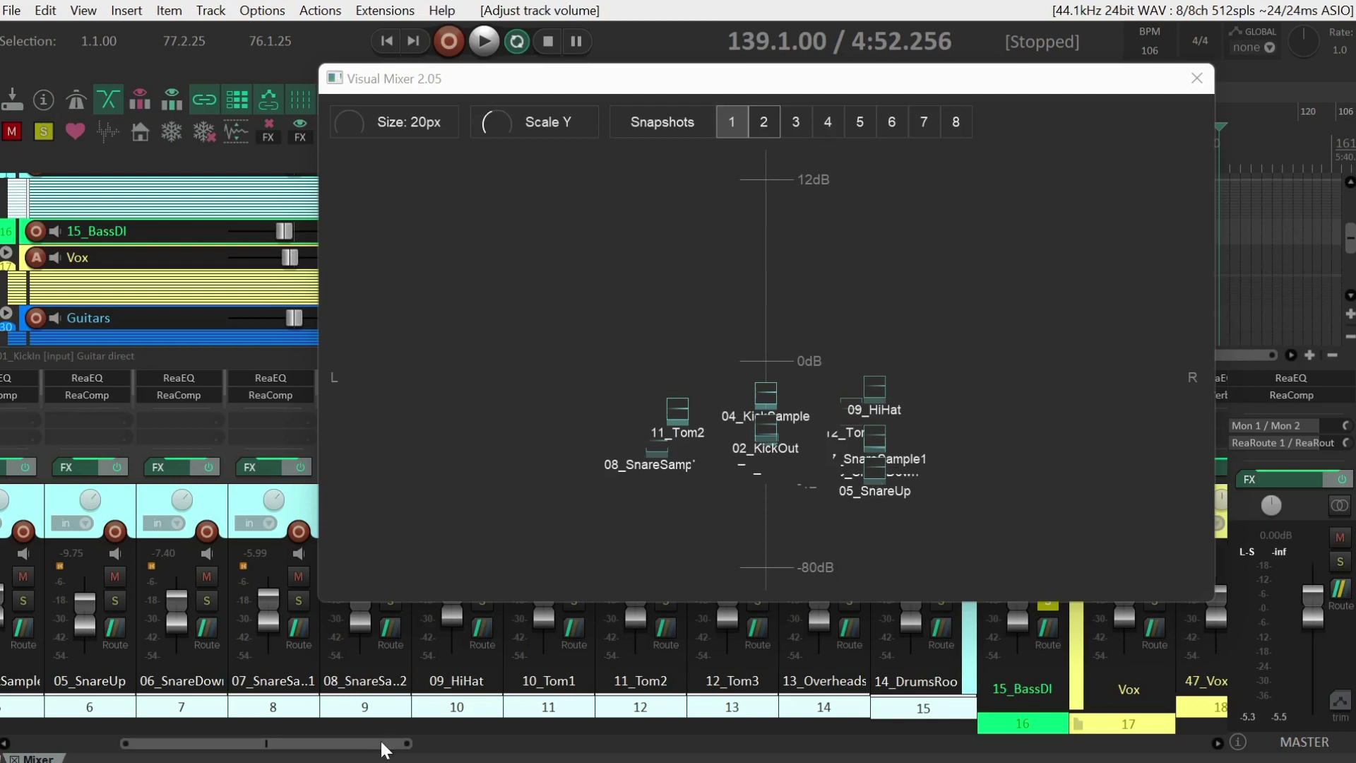
Step: Select the synth tracks from 21_Rhodes through 31_Synth6 and examine the 26_Synth1 square in the Visual Mixer
left_click_drag(382, 743, 568, 743)
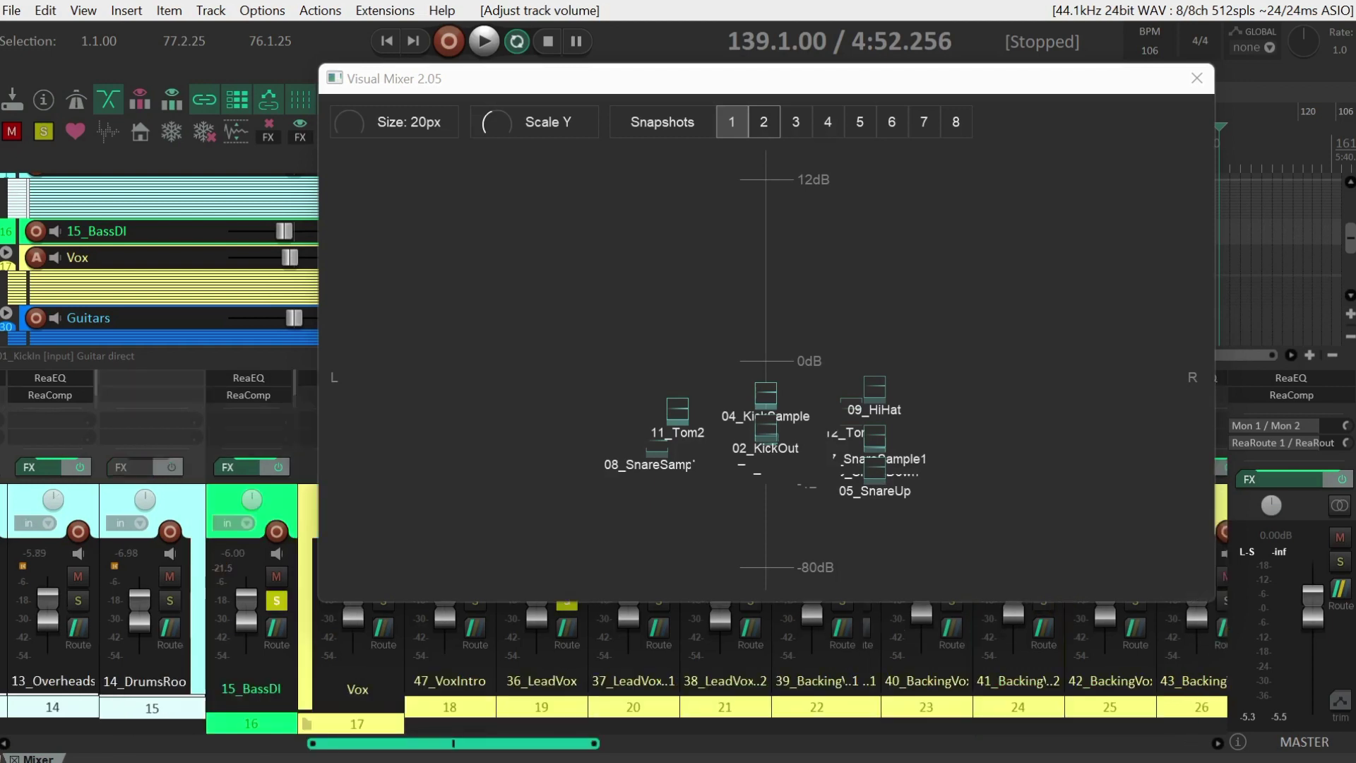
left_click_drag(569, 743, 944, 743)
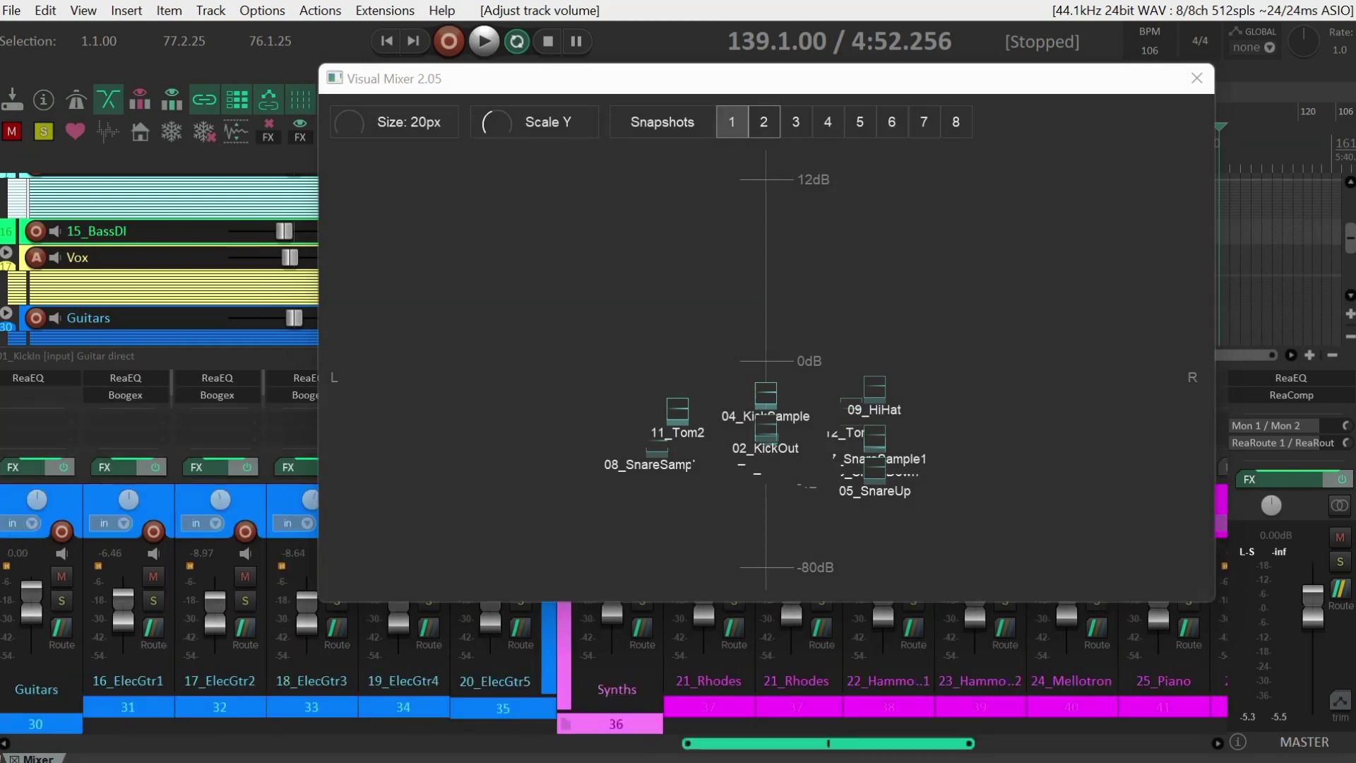
left_click(708, 707)
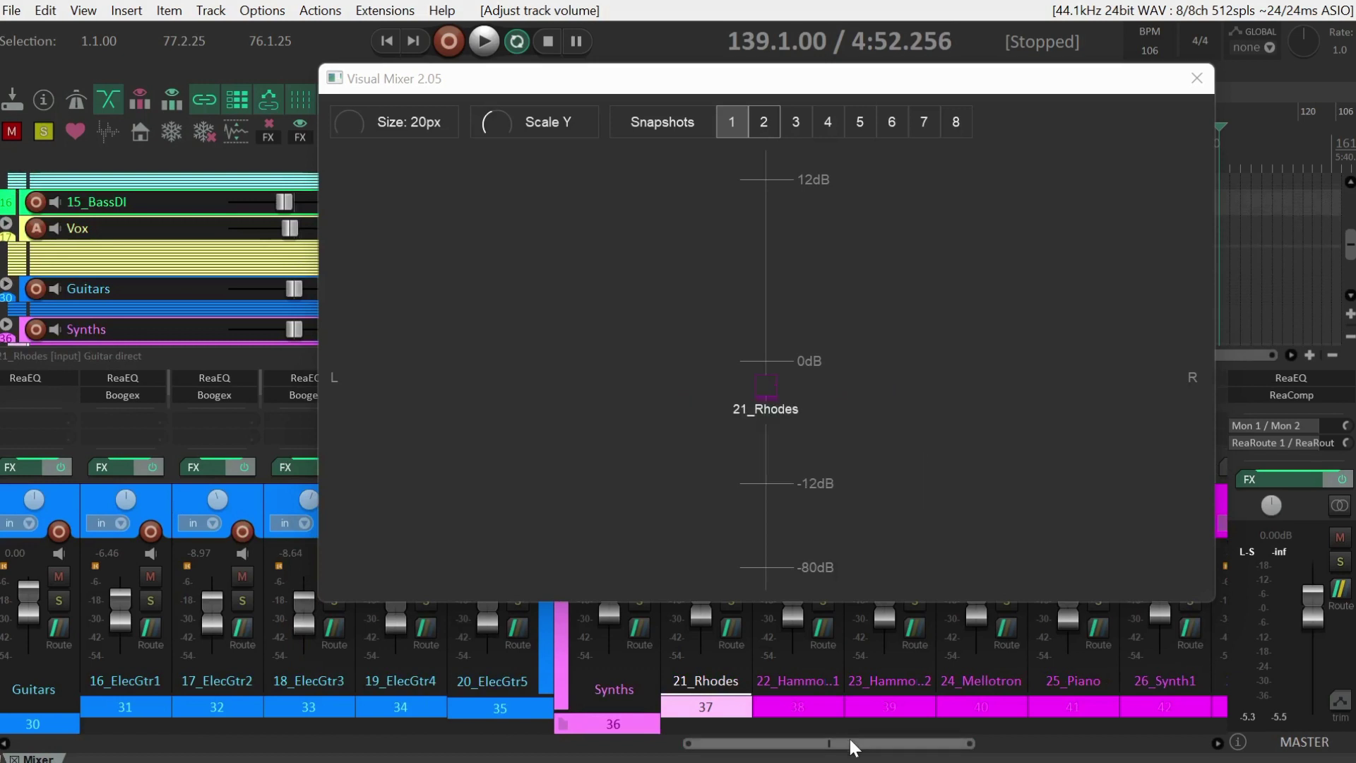
left_click_drag(850, 739, 952, 743)
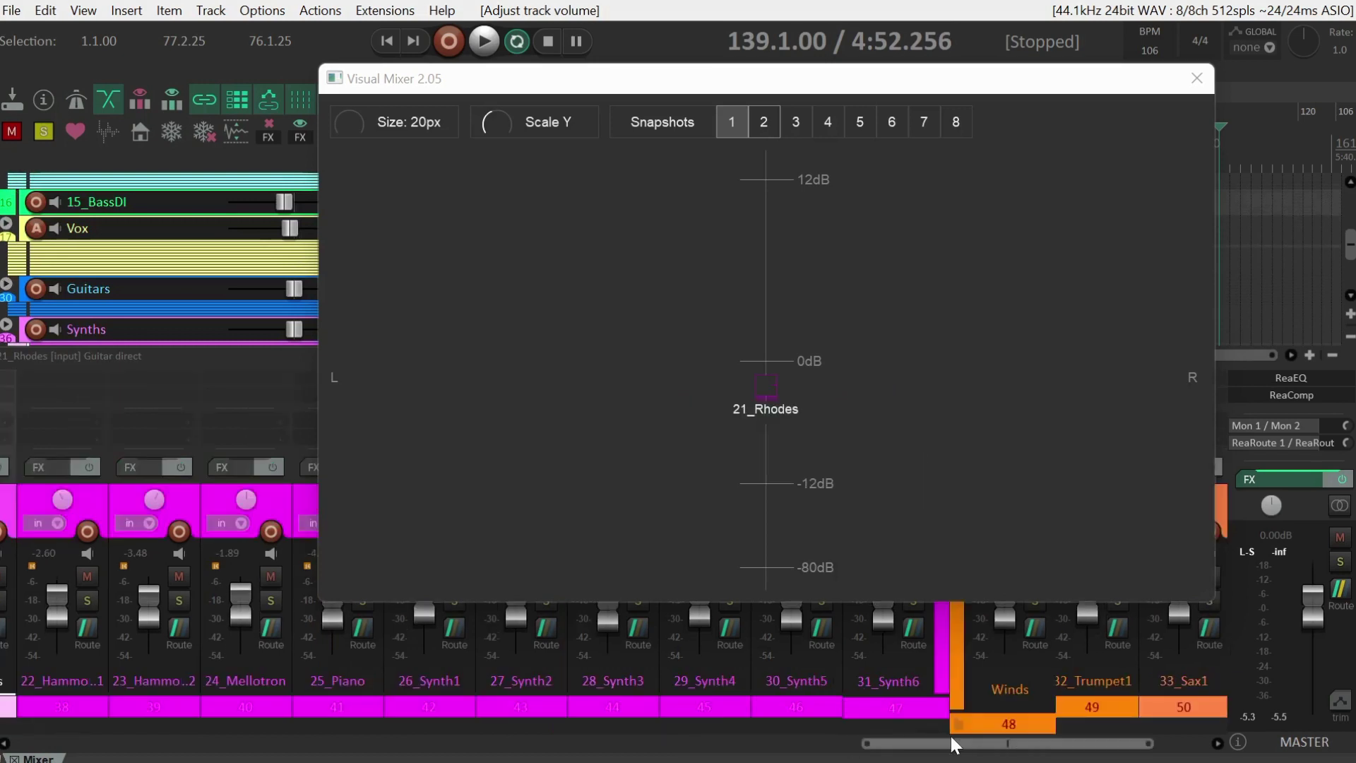
left_click(896, 708, "shift")
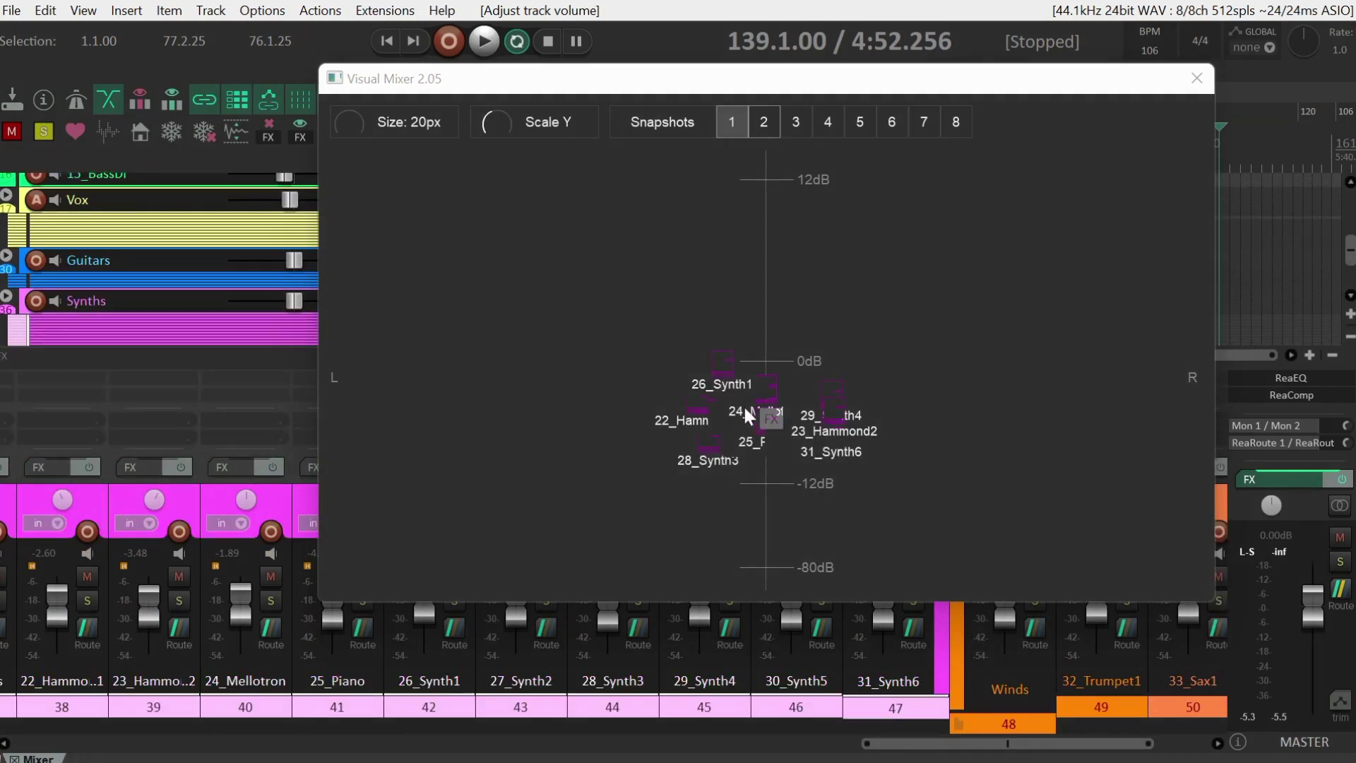
left_click(718, 363)
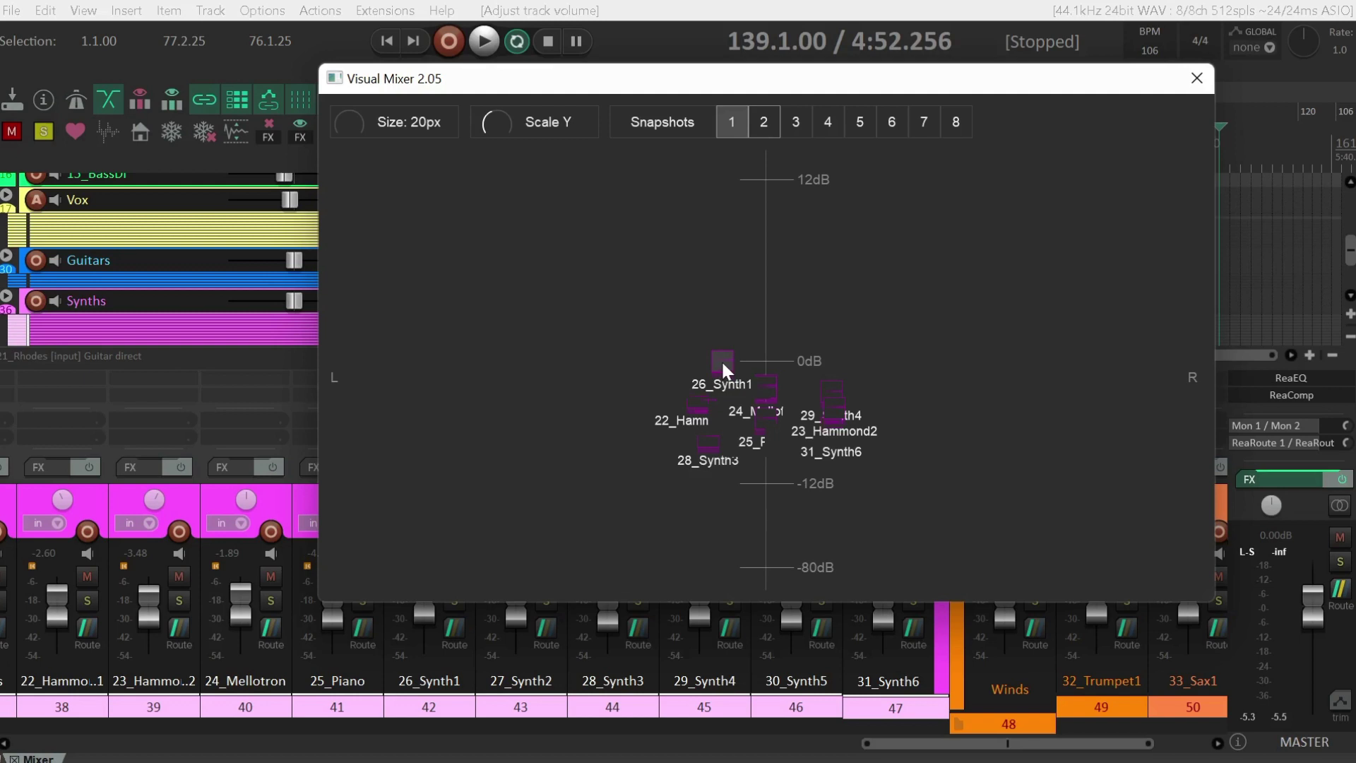
Step: Select all four tracks inside the Winds folder, starting with 32_Trumpet1, to view them in the Visual Mixer
left_click_drag(939, 744, 991, 742)
left_click(904, 686)
left_click(1194, 698, "shift")
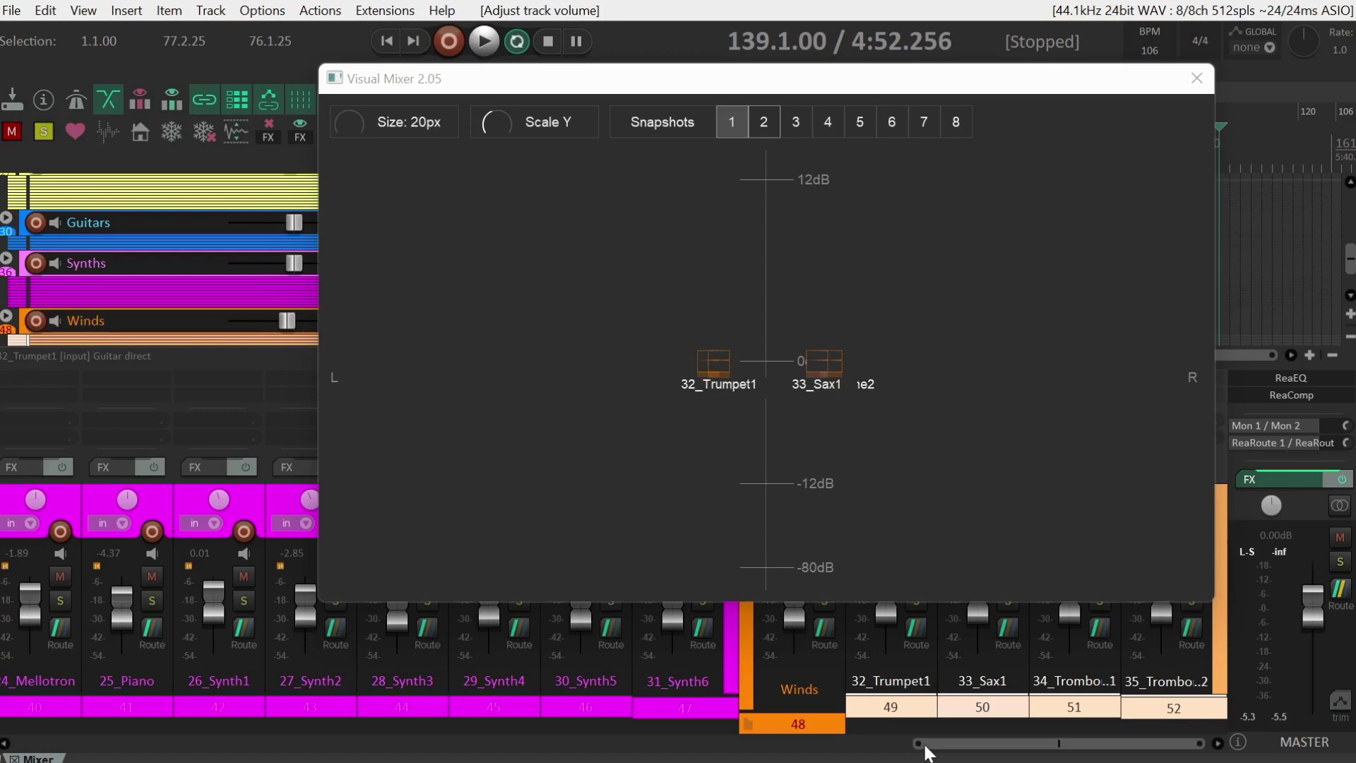
Step: Reduce the selection to the 32_Trumpet1 track and close the Visual Mixer
left_click(910, 709)
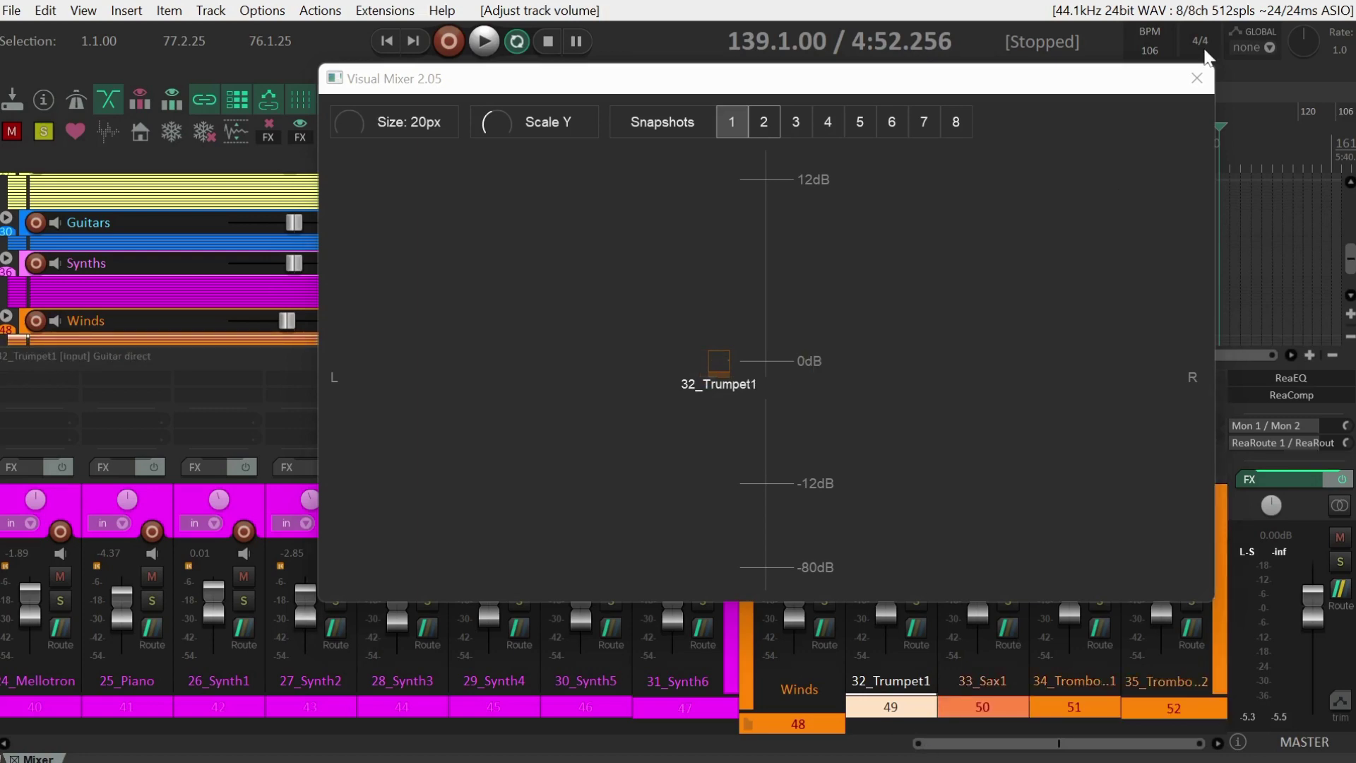
left_click(1196, 77)
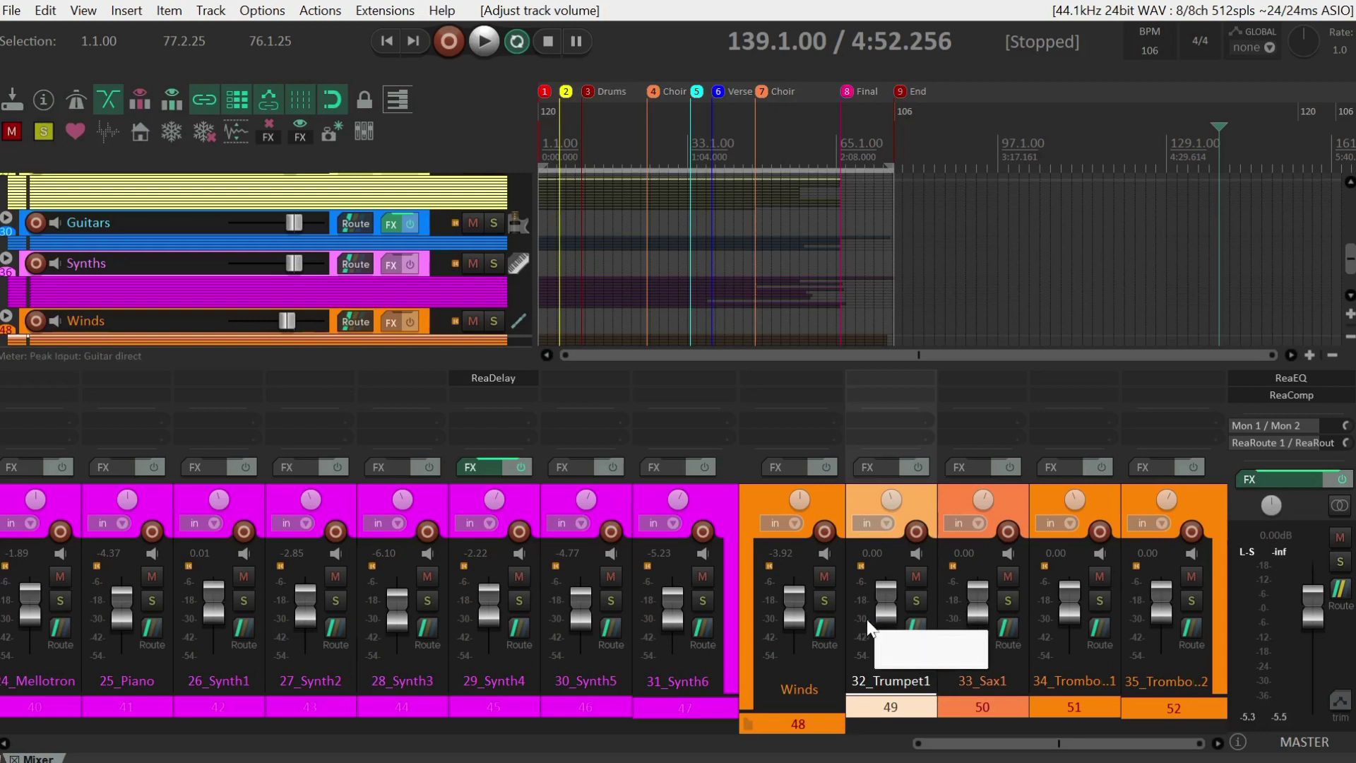
Step: Unsolo the 01_KickIn track and select all drum tracks from 01_KickIn through 14_DrumsRoo for the Visual Mixer
left_click_drag(1041, 746, 891, 742)
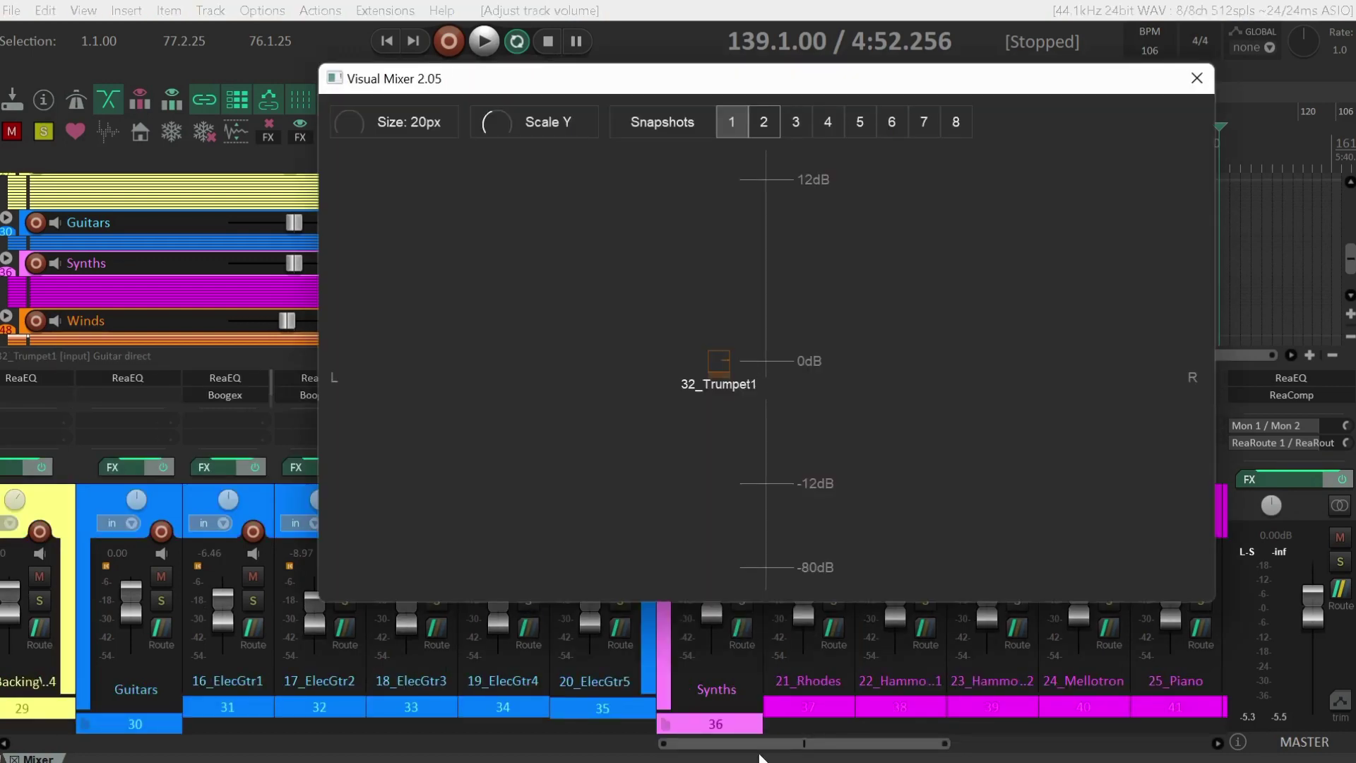
left_click_drag(760, 755, 598, 753)
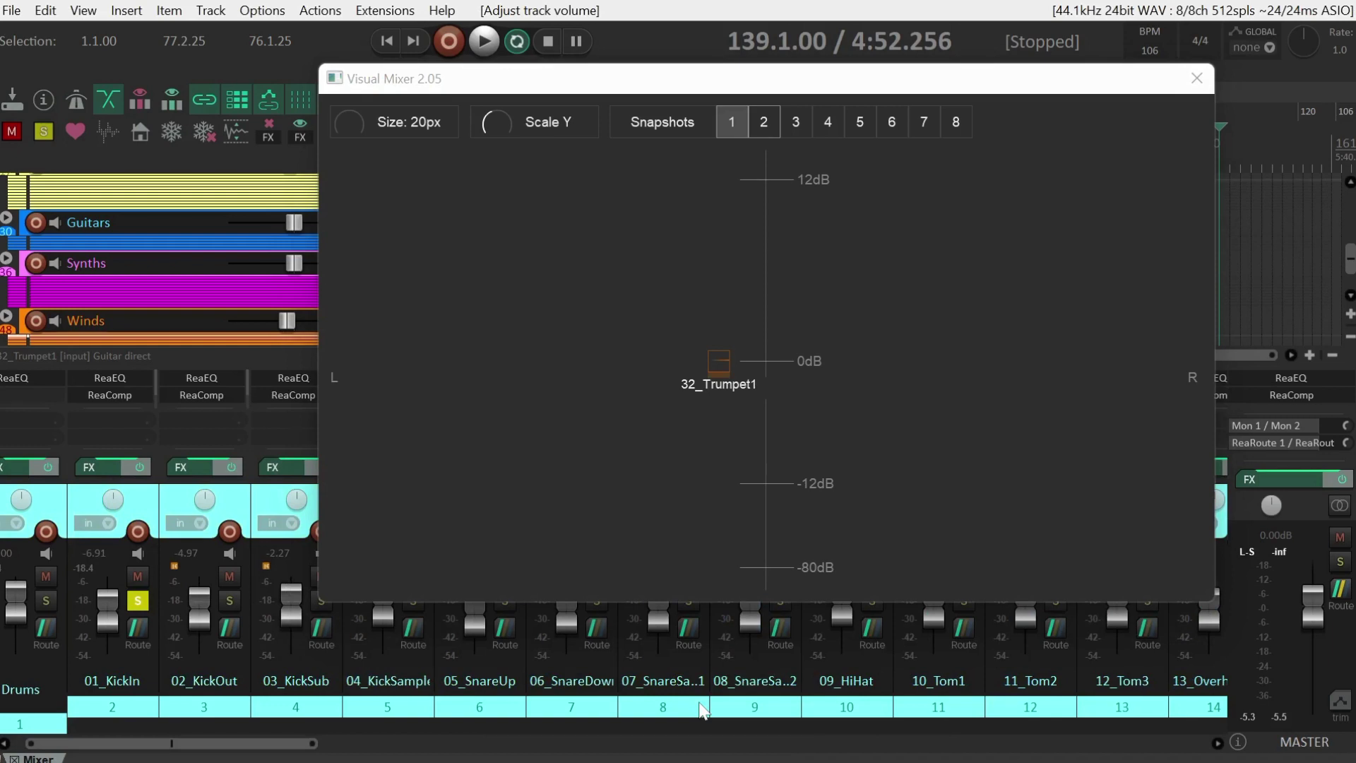
left_click(137, 602)
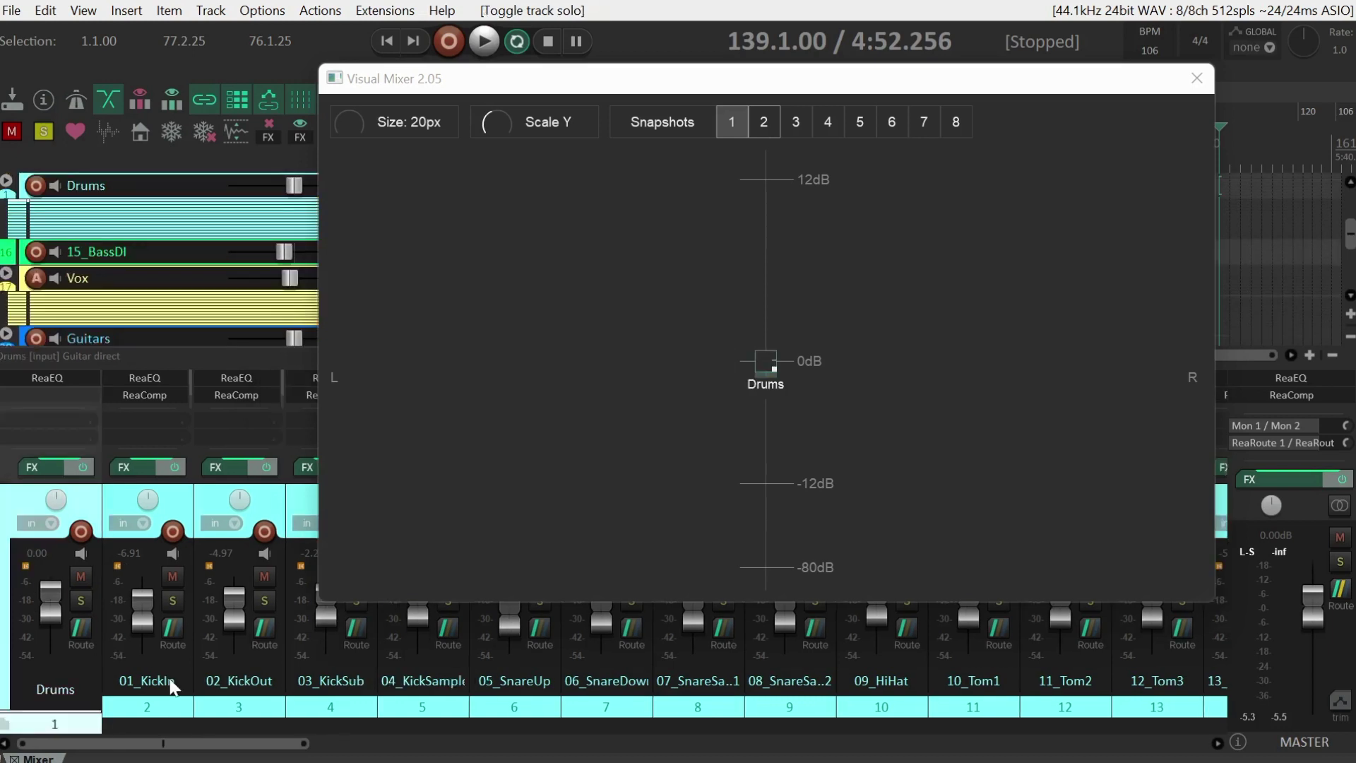
left_click(171, 682)
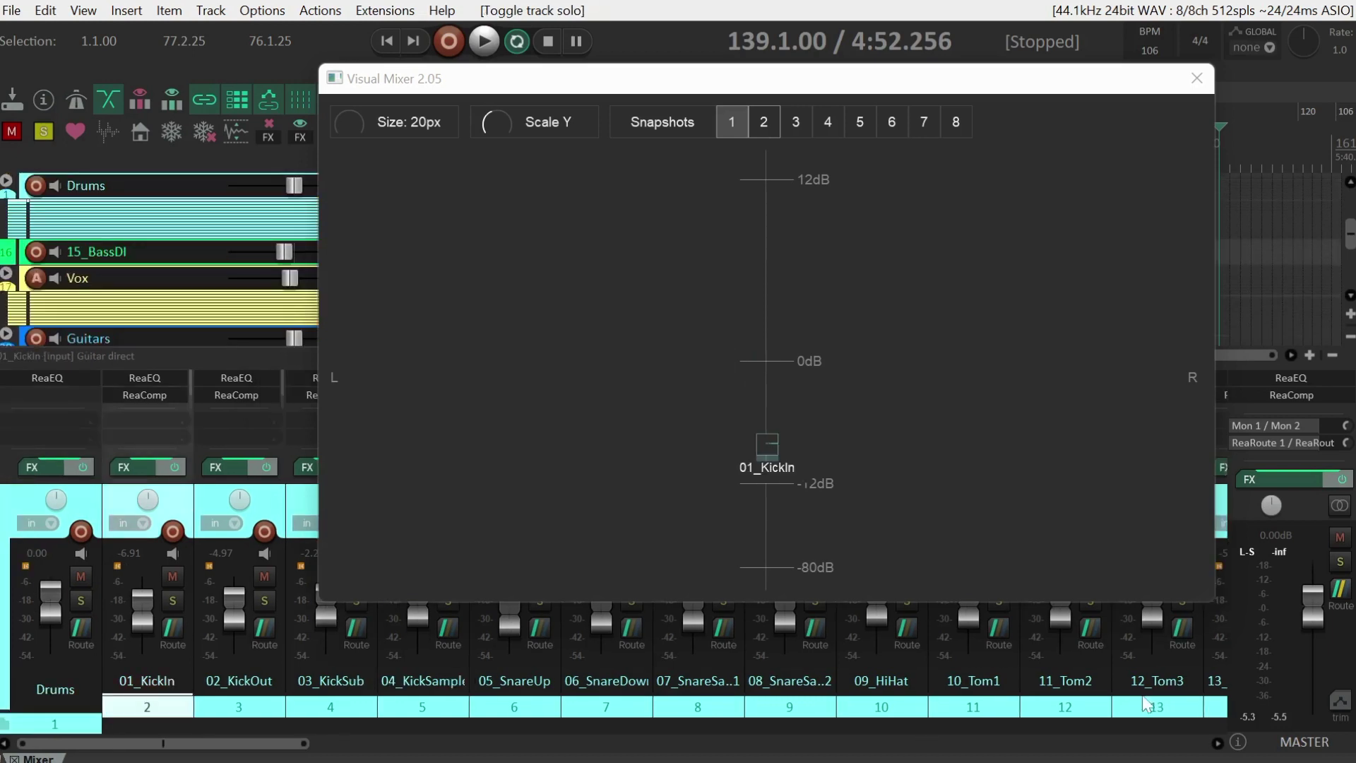
left_click_drag(271, 744, 337, 756)
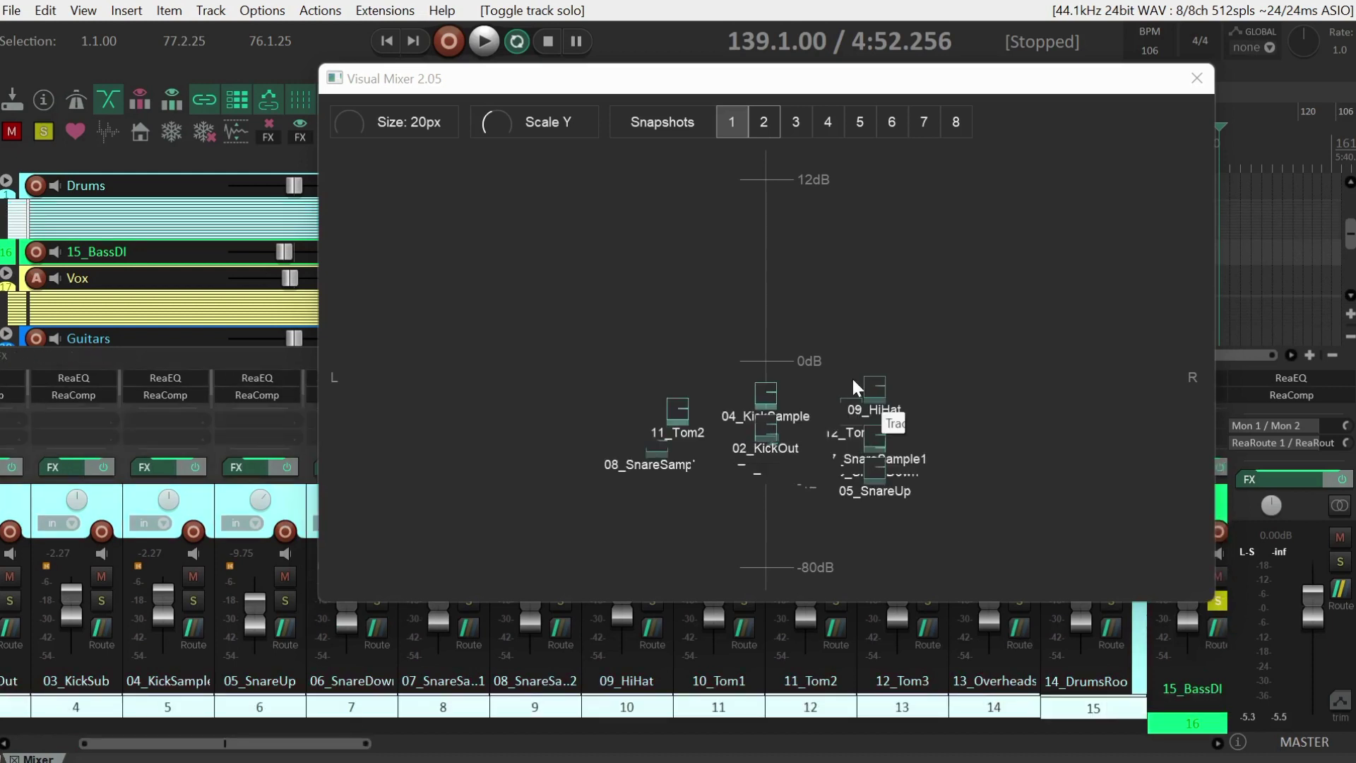